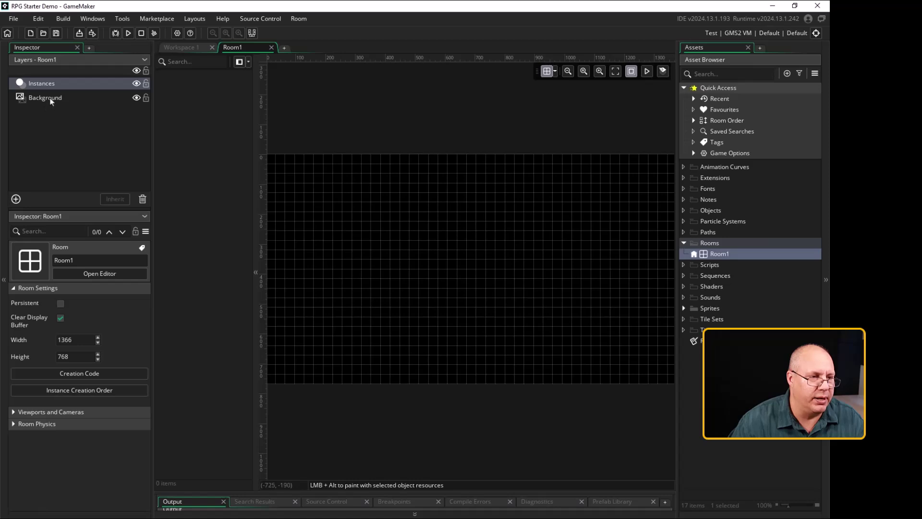
Assign the spr_lava sprite to the Background layer of Room1
{"action": "left_click", "coordinate": [51, 101]}
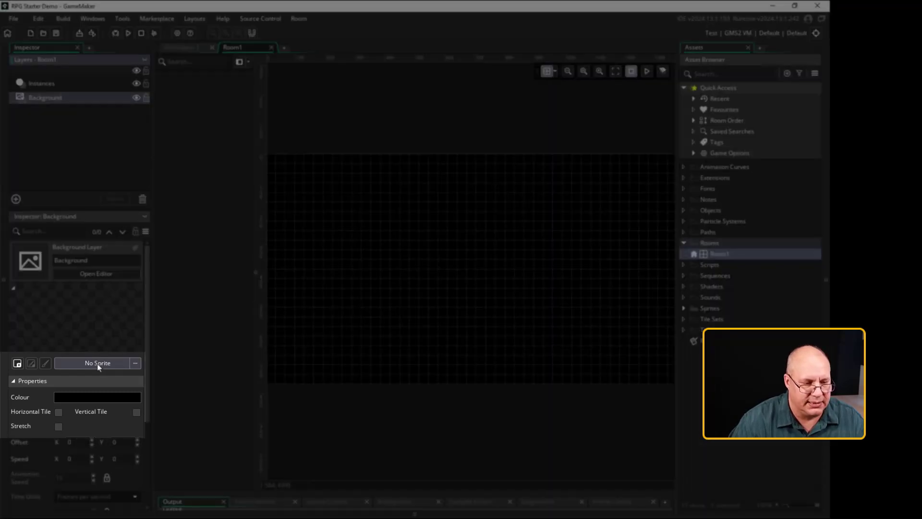
{"action": "left_click", "coordinate": [97, 363]}
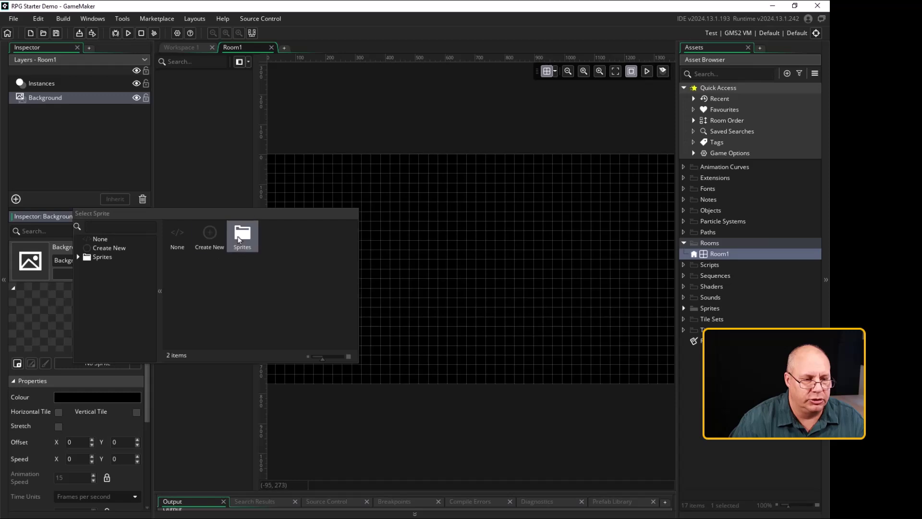
{"action": "double_click", "coordinate": [239, 238]}
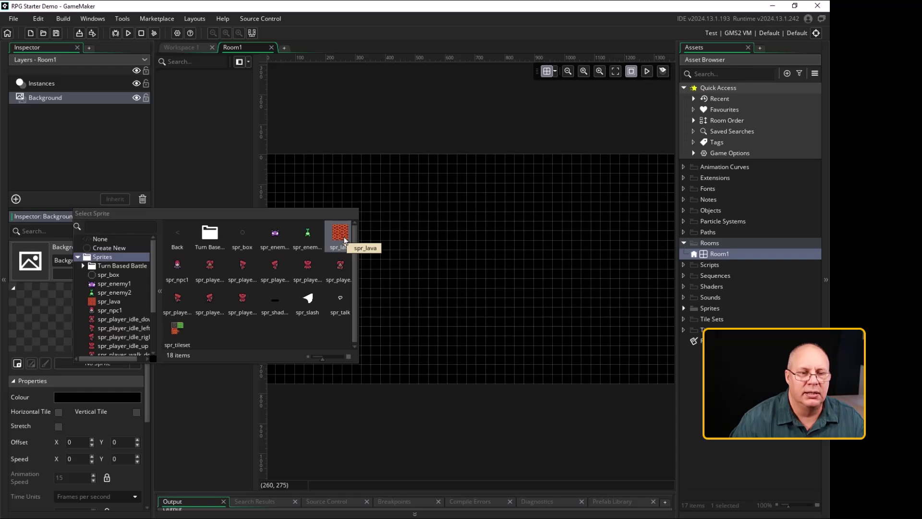
{"action": "left_click", "coordinate": [339, 233]}
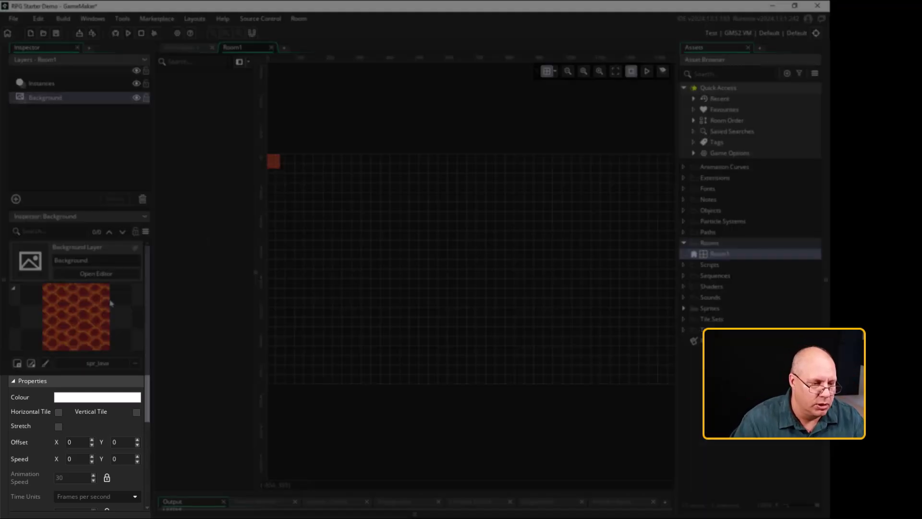
Tile the lava background horizontally and vertically, and briefly play the room animation to preview it
{"action": "left_click", "coordinate": [58, 412]}
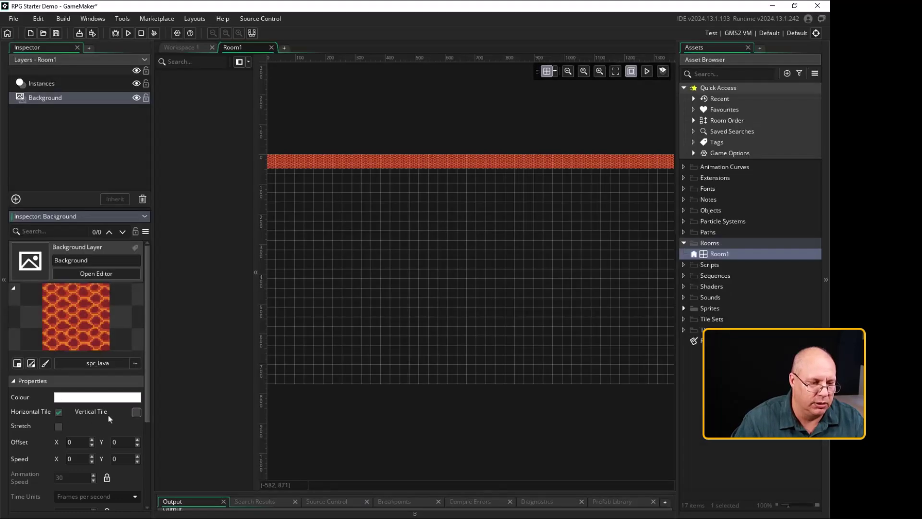
{"action": "left_click", "coordinate": [137, 413]}
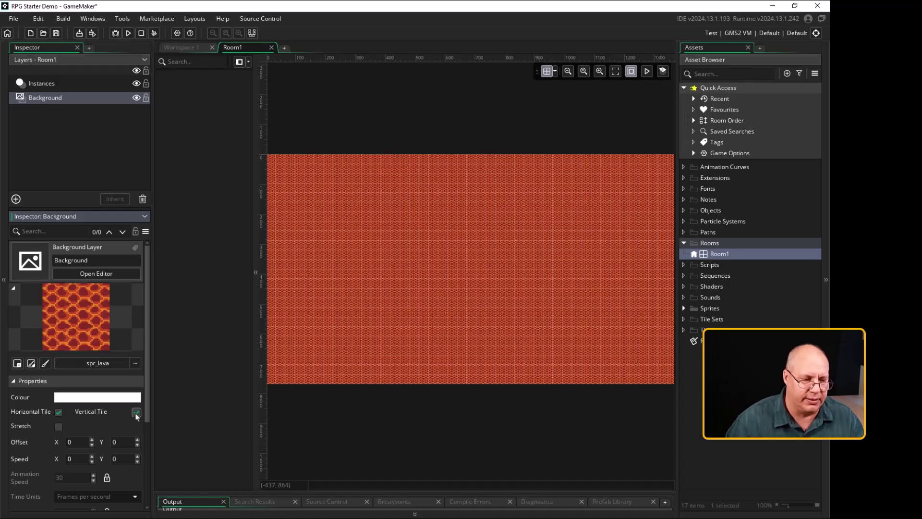
{"action": "left_click", "coordinate": [646, 72]}
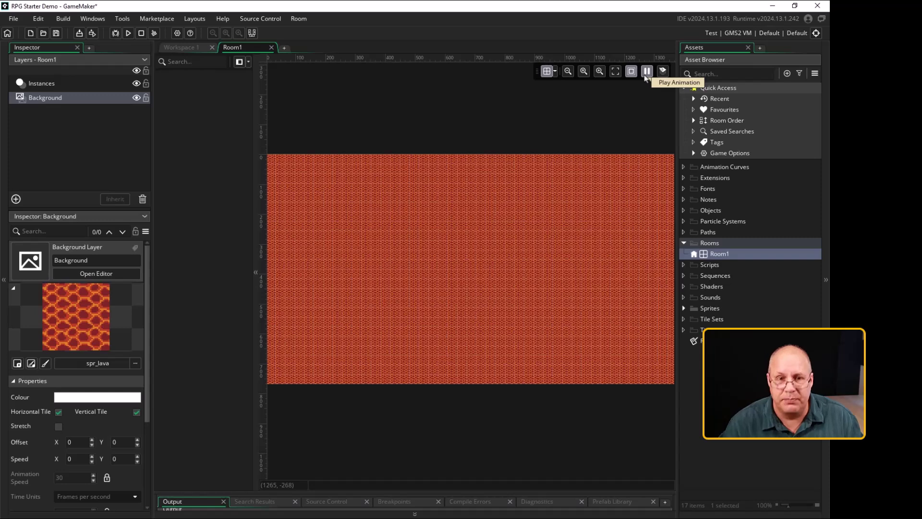
{"action": "left_click", "coordinate": [646, 72]}
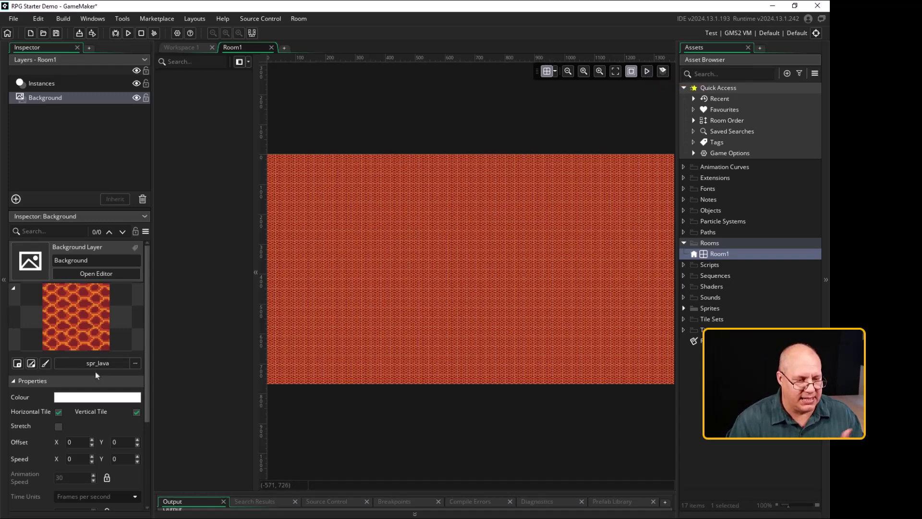
Set the Background layer's X and Y speed to 0.05 and preview the scrolling in the room
{"action": "scroll", "coordinate": [97, 376], "scroll_direction": "down", "scroll_amount": 1}
{"action": "left_click", "coordinate": [81, 435]}
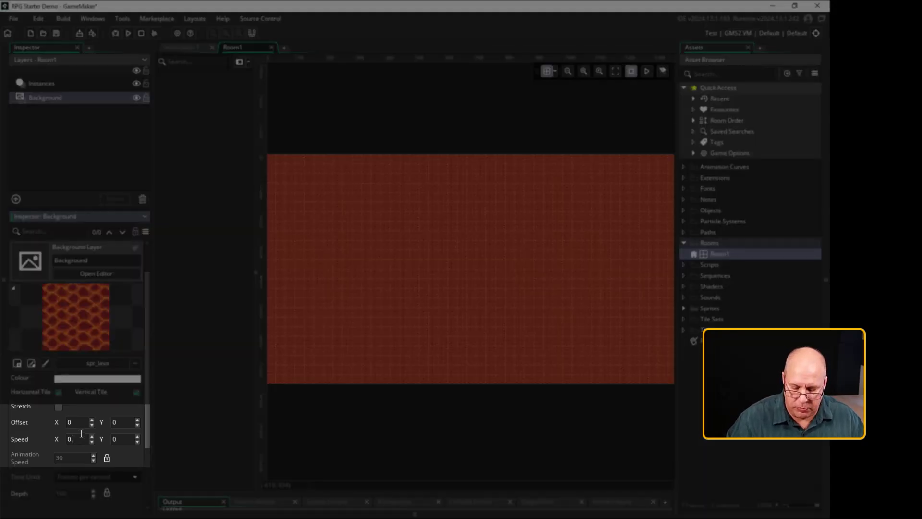
{"action": "type", "text": ".05"}
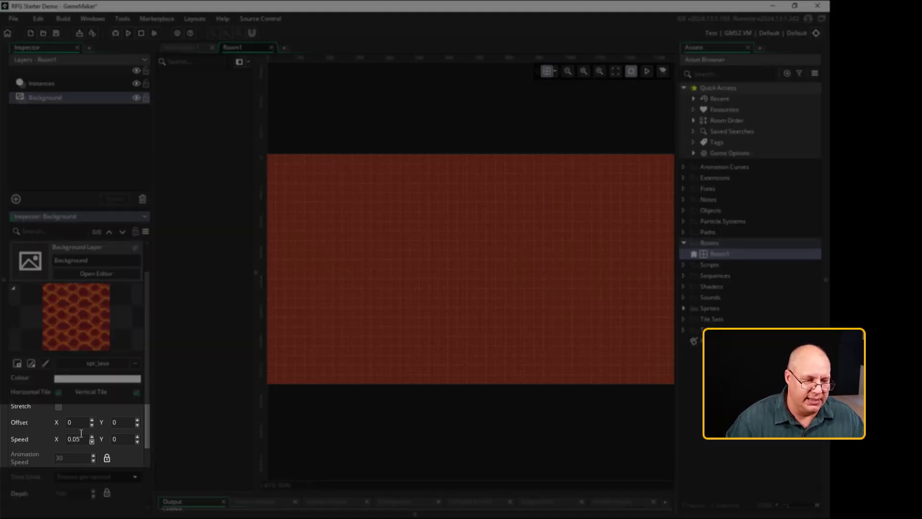
{"action": "key", "text": "Tab"}
{"action": "type", "text": "0.05"}
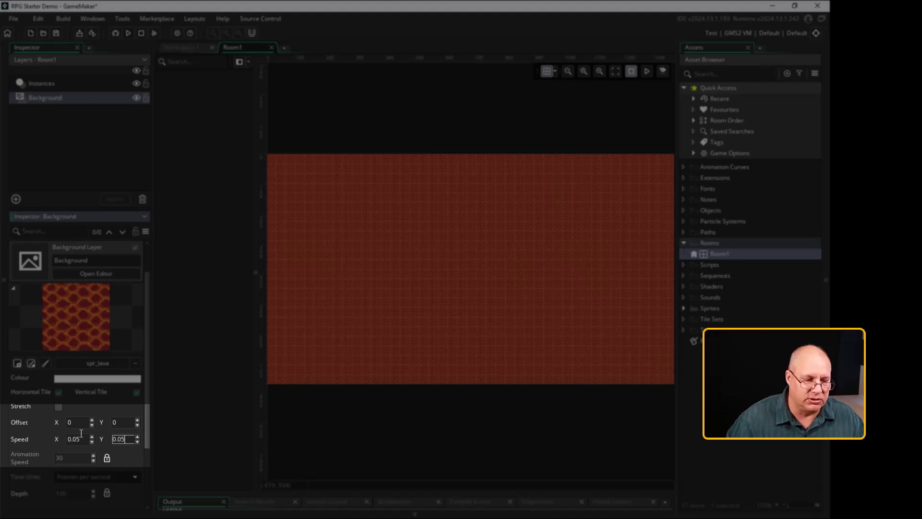
{"action": "key", "text": "Return"}
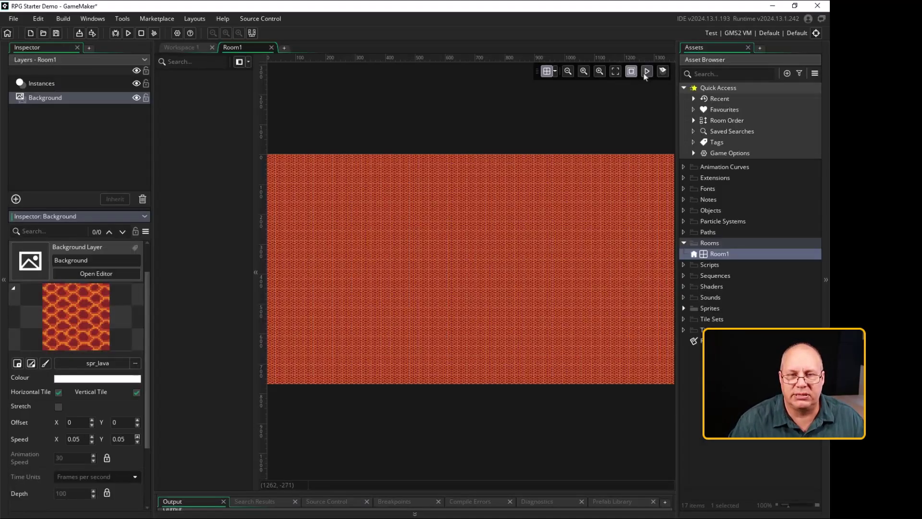
{"action": "left_click", "coordinate": [646, 73]}
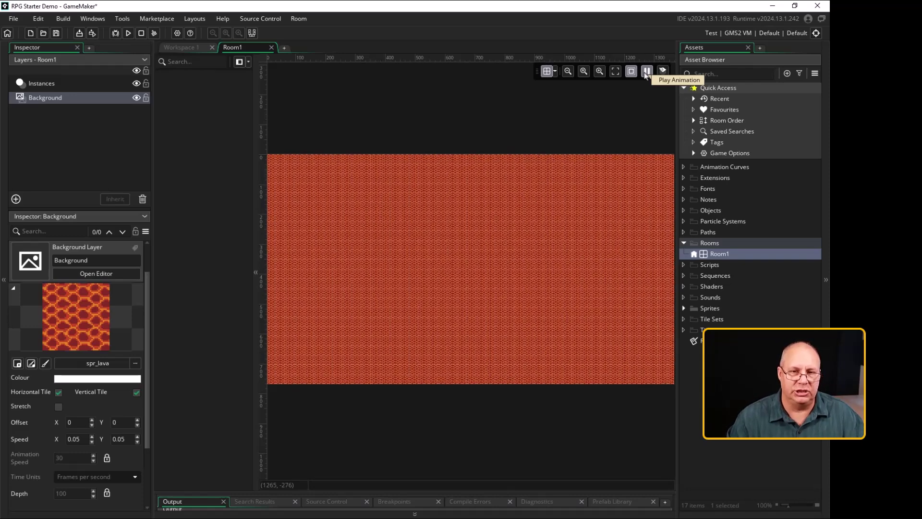
{"action": "left_click", "coordinate": [647, 71]}
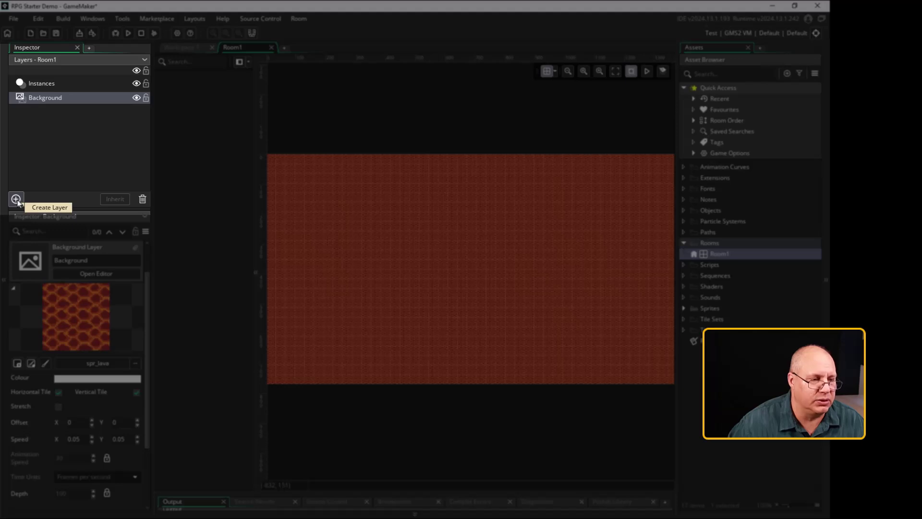
Add a tile layer to Room1 and check which tile sets can be assigned to it
{"action": "left_click", "coordinate": [16, 199]}
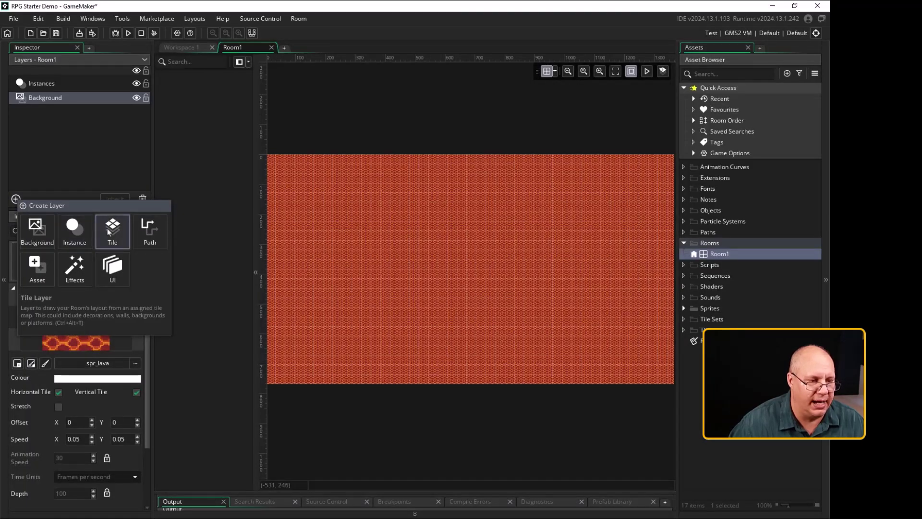
{"action": "left_click", "coordinate": [109, 231]}
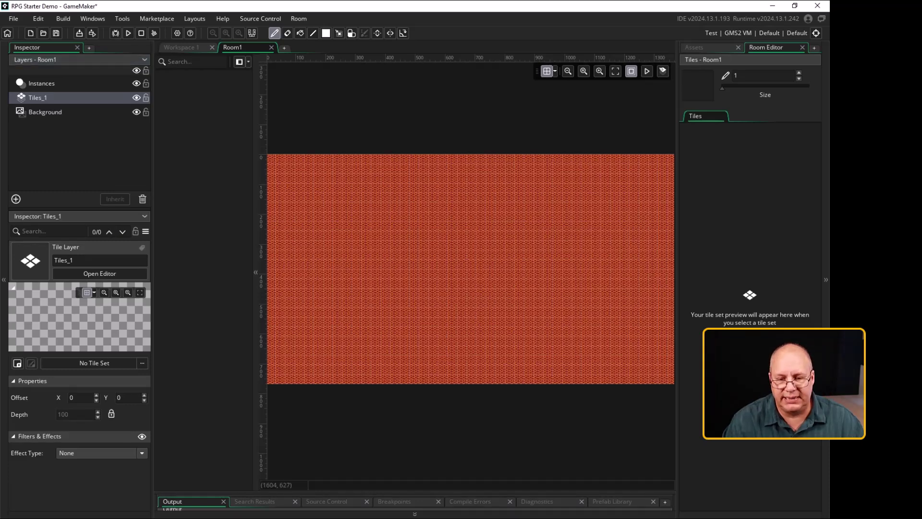
{"action": "left_click", "coordinate": [747, 341]}
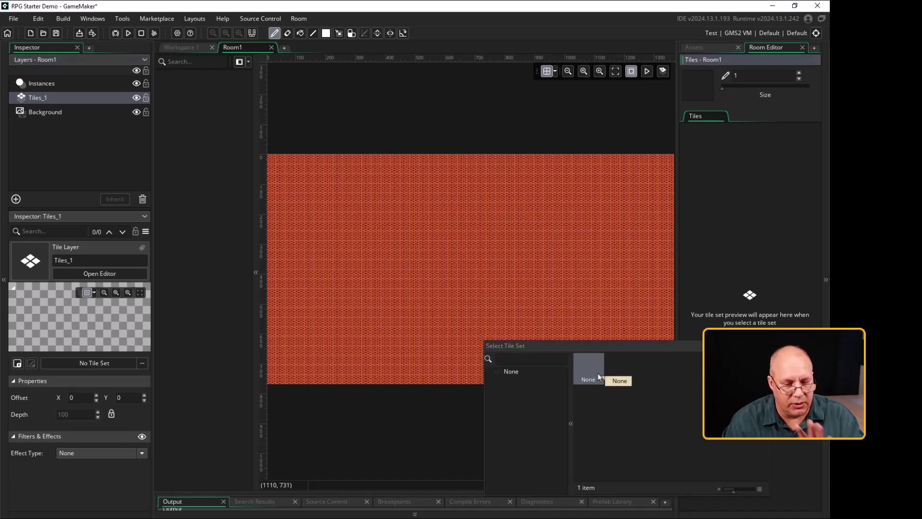
{"action": "left_click", "coordinate": [784, 303]}
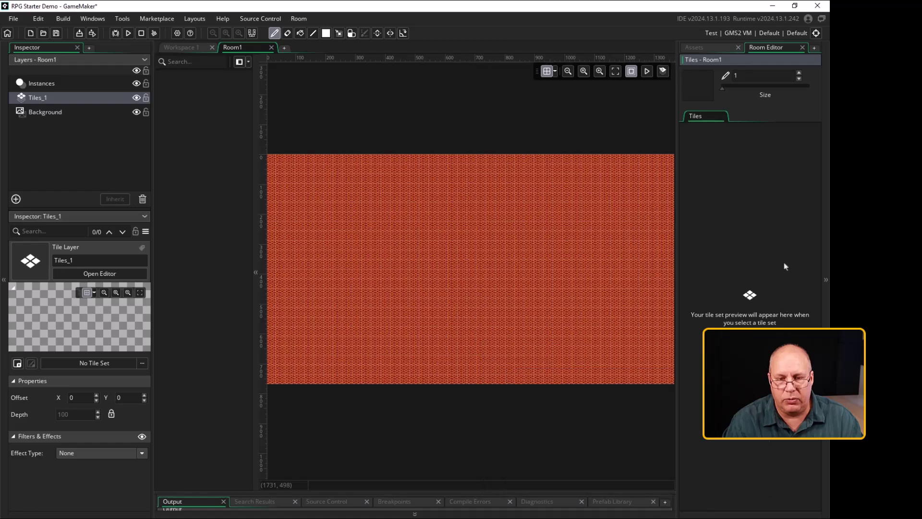
Create one new tile set asset in the project
{"action": "left_click", "coordinate": [702, 48]}
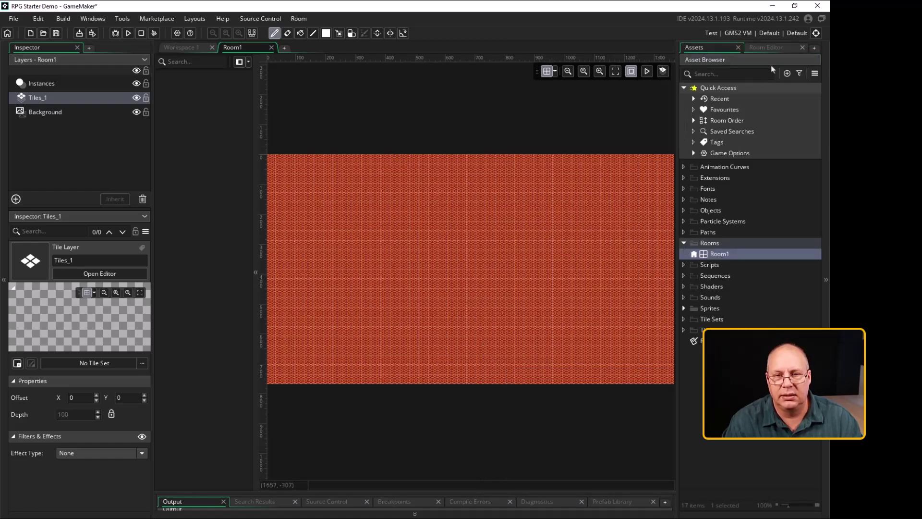
{"action": "left_click", "coordinate": [787, 74]}
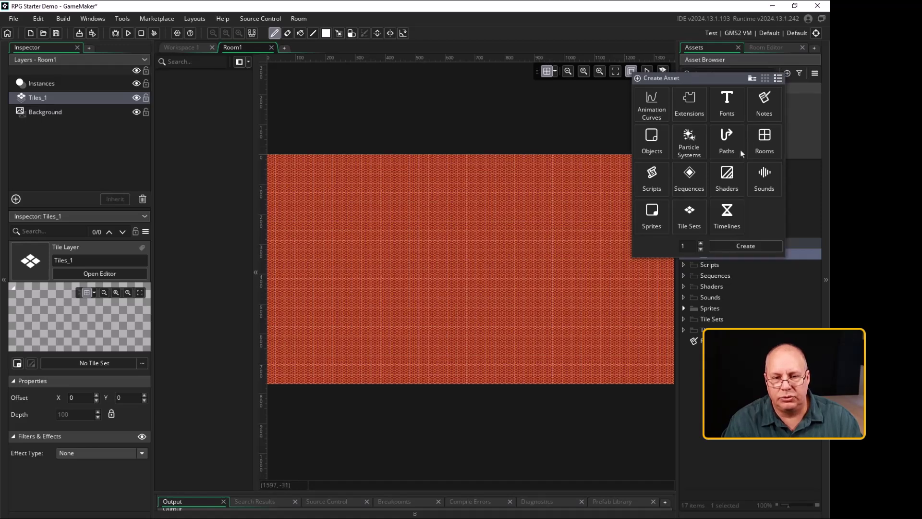
{"action": "left_click", "coordinate": [701, 223]}
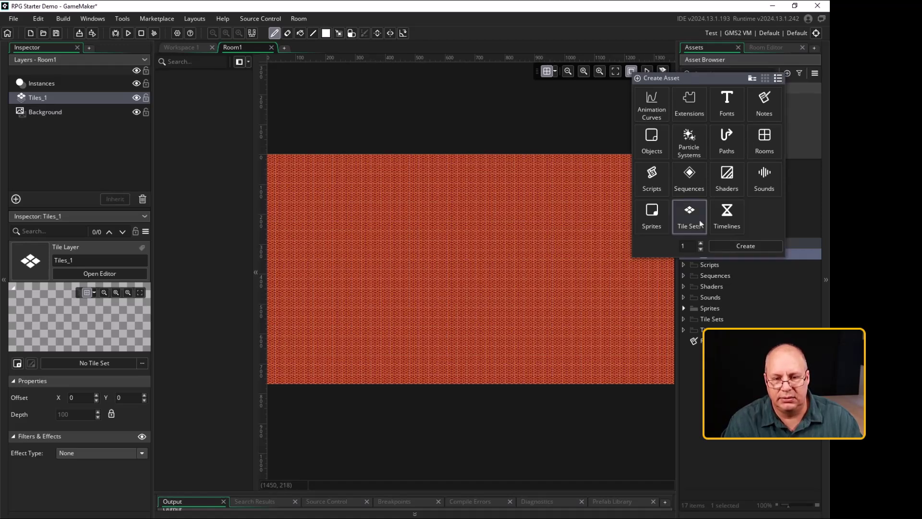
{"action": "left_click", "coordinate": [726, 243]}
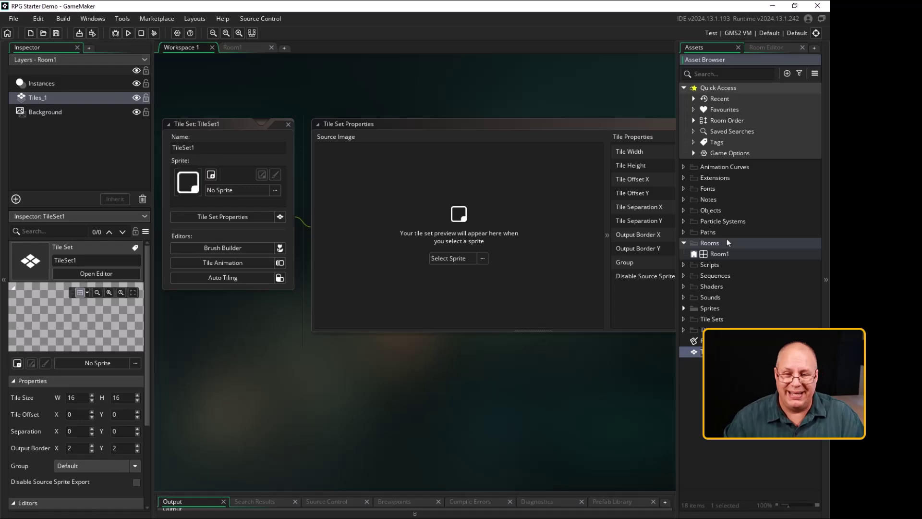
Choose spr_tileset from the Sprites folder as the new tile set's source sprite
{"action": "left_click", "coordinate": [461, 259]}
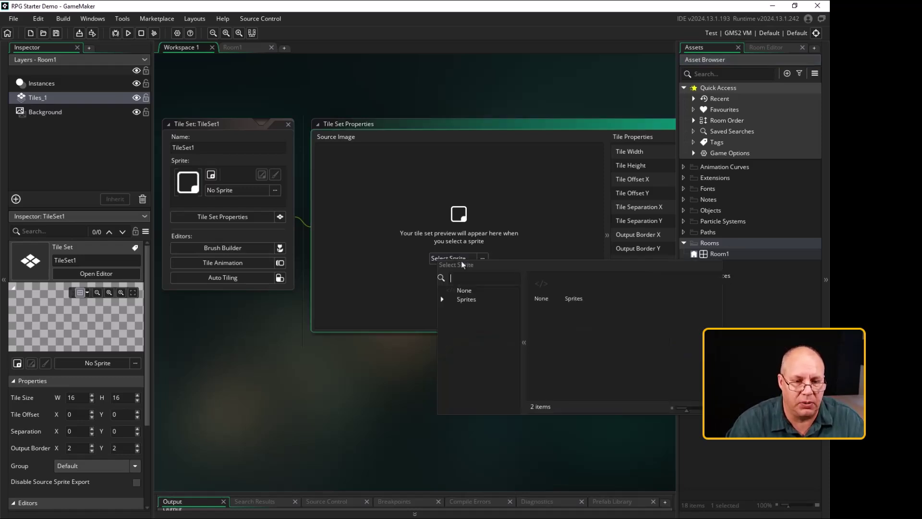
{"action": "double_click", "coordinate": [574, 286]}
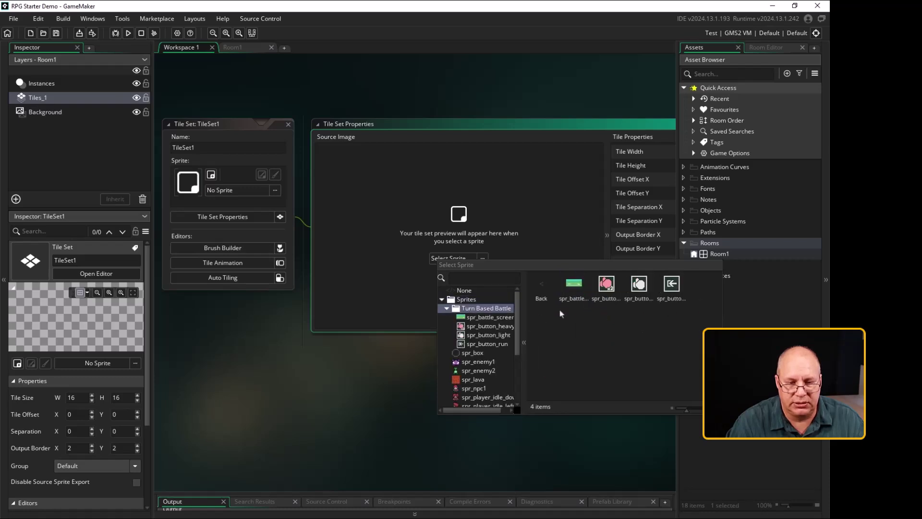
{"action": "left_click", "coordinate": [468, 299]}
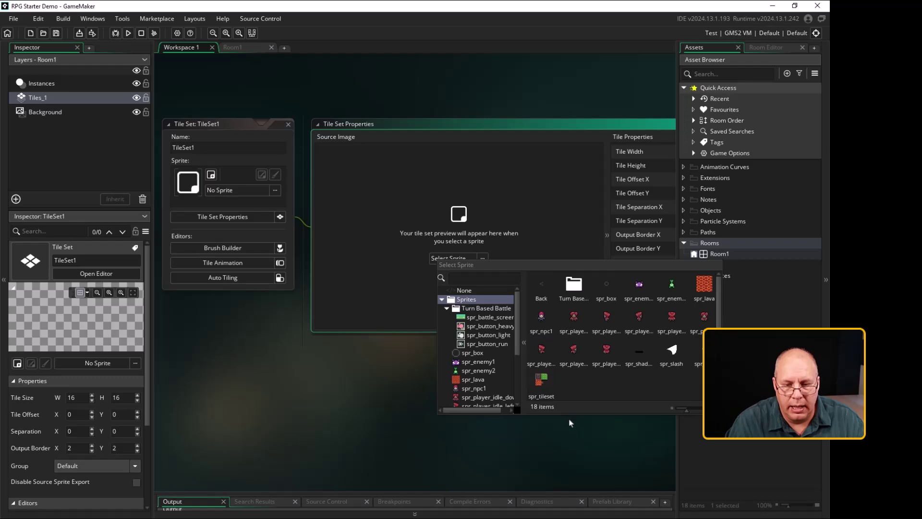
{"action": "left_click", "coordinate": [546, 385]}
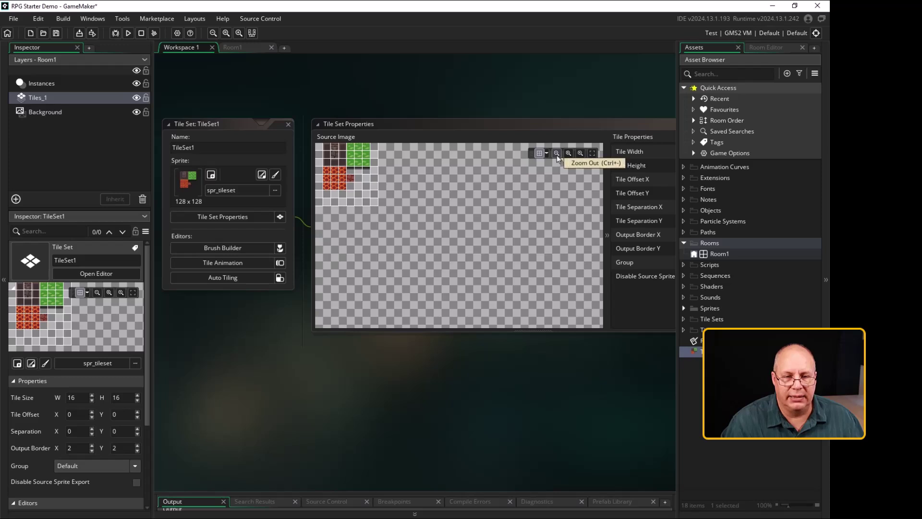
Examine the individual tiles of the new tile set's source image up close
{"action": "left_click", "coordinate": [572, 157]}
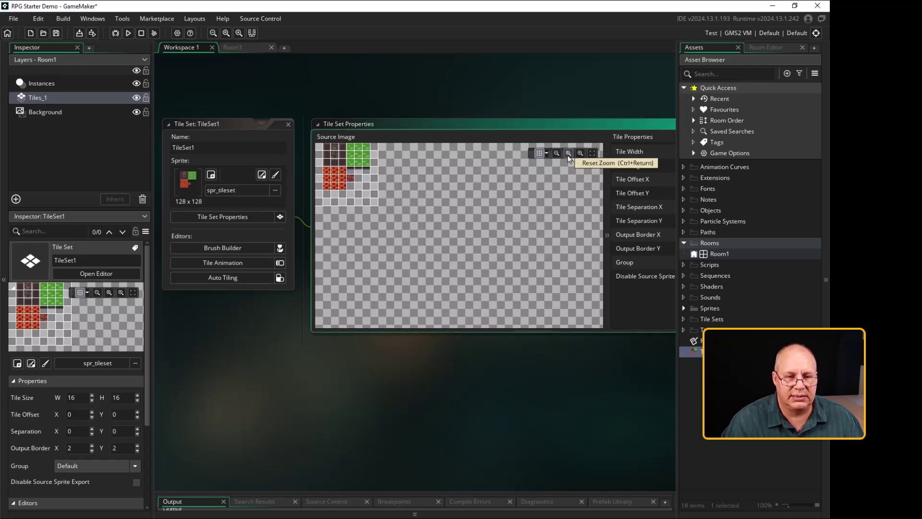
{"action": "left_click", "coordinate": [574, 157]}
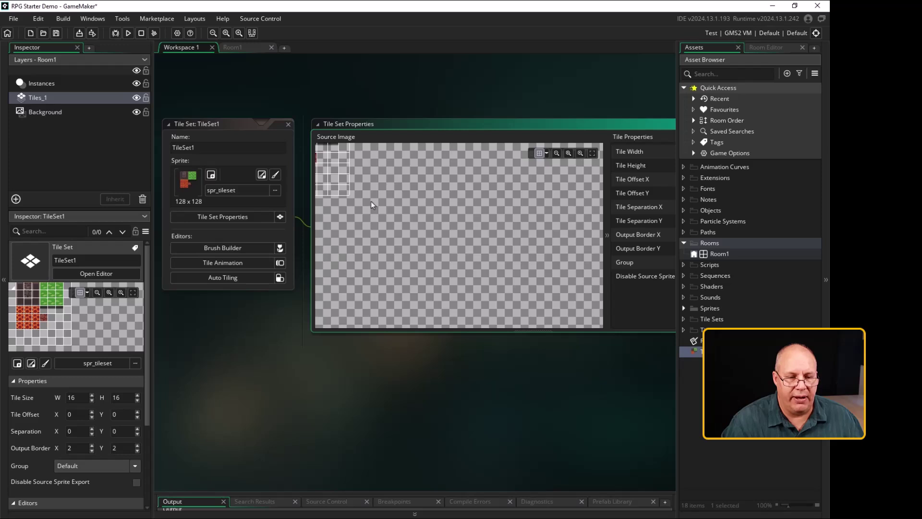
{"action": "middle_click_drag", "start_coordinate": [370, 200], "coordinate": [505, 285]}
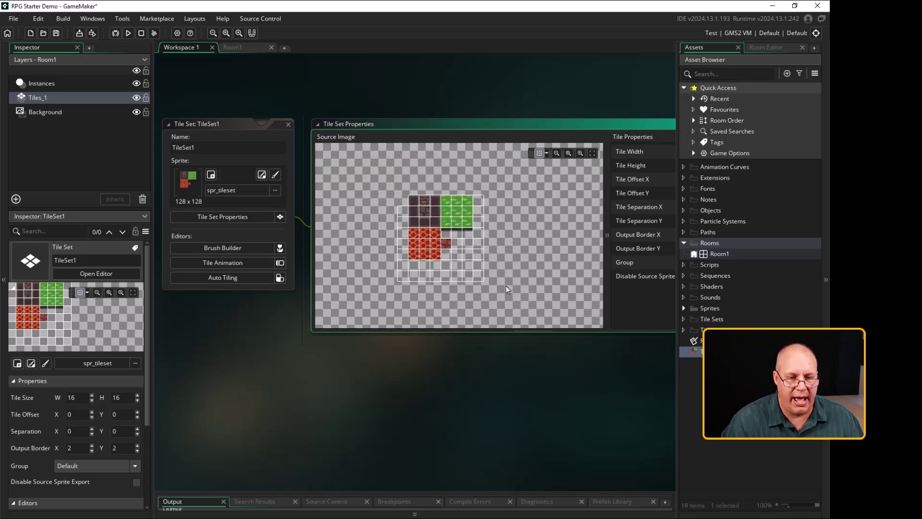
{"action": "left_click", "coordinate": [580, 153]}
{"action": "left_click", "coordinate": [581, 153]}
{"action": "left_click", "coordinate": [581, 153]}
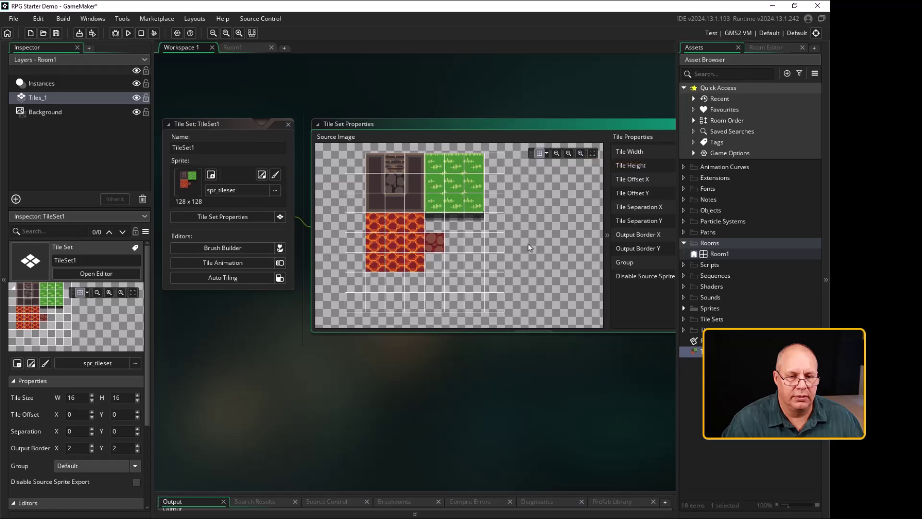
{"action": "scroll", "coordinate": [528, 244], "scroll_direction": "up", "scroll_amount": 2}
{"action": "scroll", "coordinate": [528, 244], "scroll_direction": "down", "scroll_amount": 2}
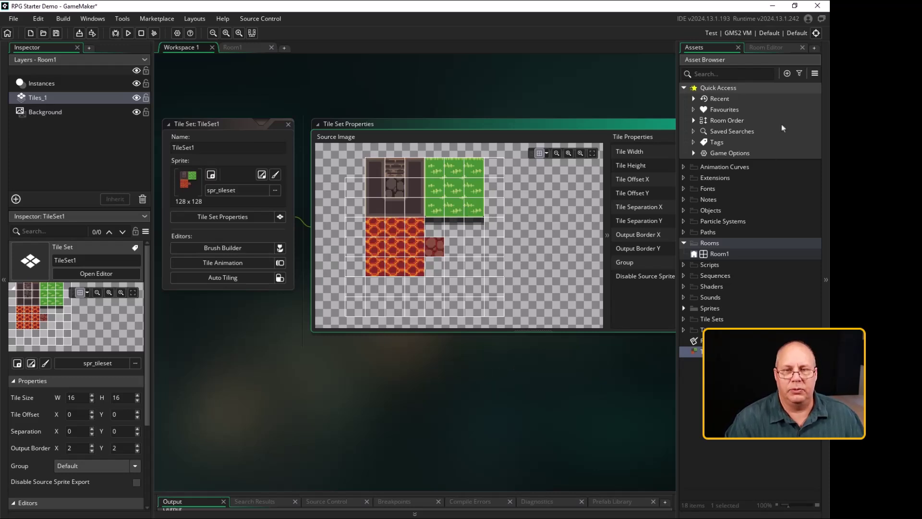
Assign TileSet1 to the room's tile layer and bring its tile palette up for a closer view
{"action": "left_click", "coordinate": [768, 48]}
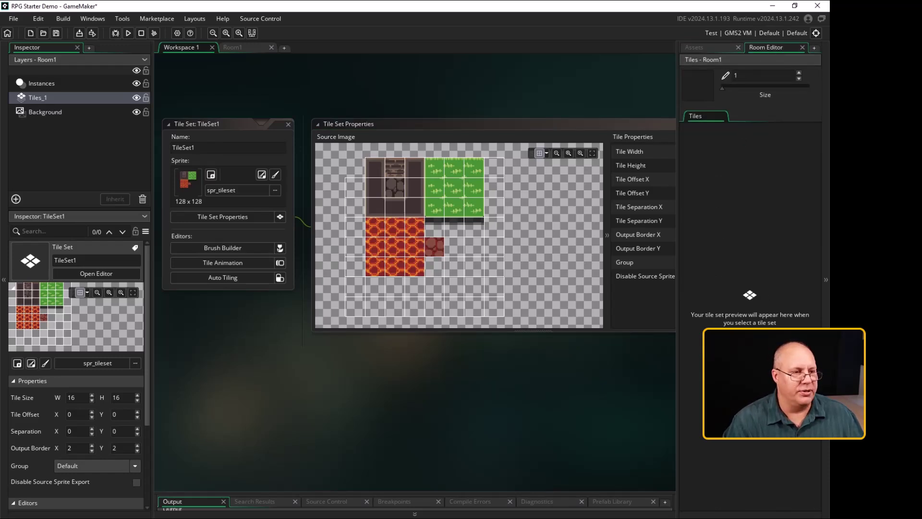
{"action": "left_click", "coordinate": [749, 338]}
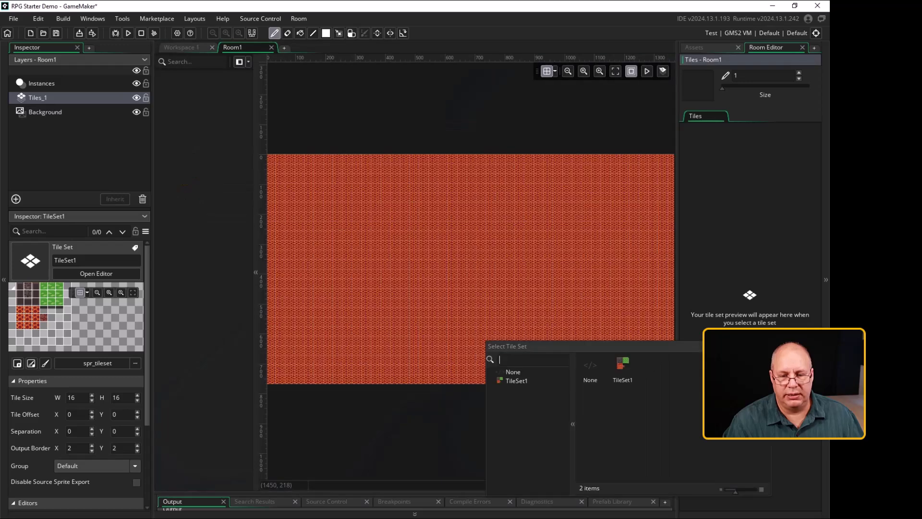
{"action": "left_click", "coordinate": [624, 373]}
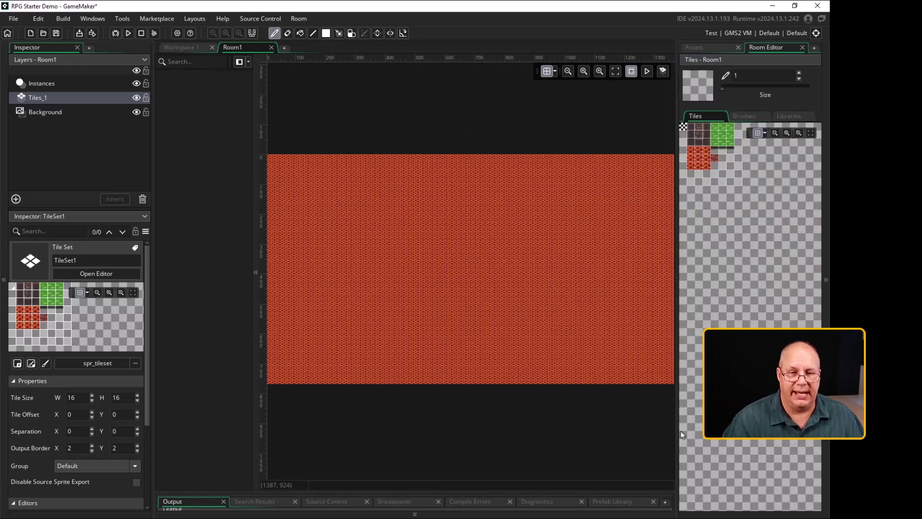
{"action": "left_click", "coordinate": [798, 133]}
{"action": "left_click", "coordinate": [799, 134]}
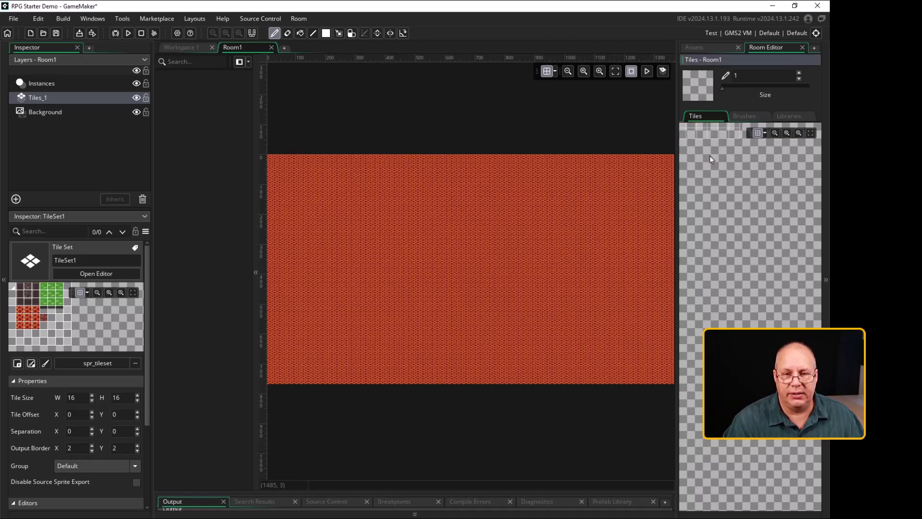
Rename the room's Tiles_1 layer as Tiles_Background
{"action": "middle_click_drag", "start_coordinate": [710, 155], "coordinate": [750, 300]}
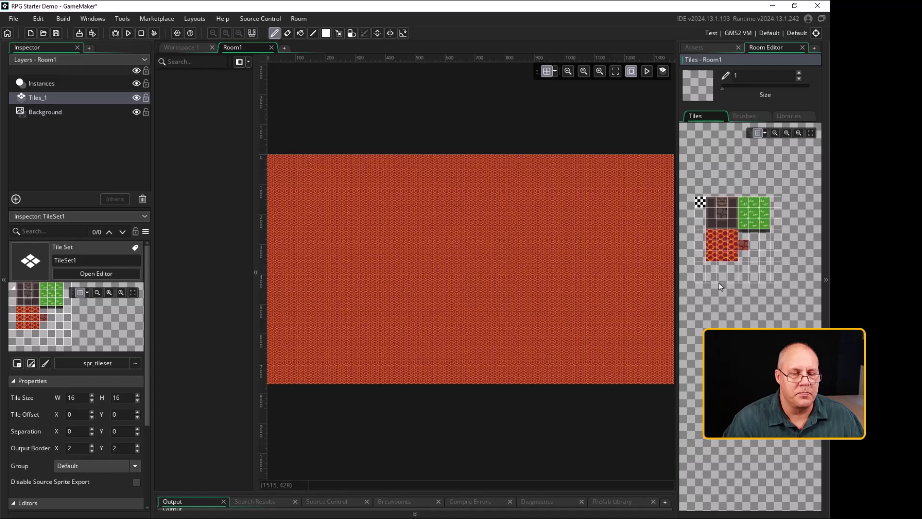
{"action": "left_click", "coordinate": [55, 101]}
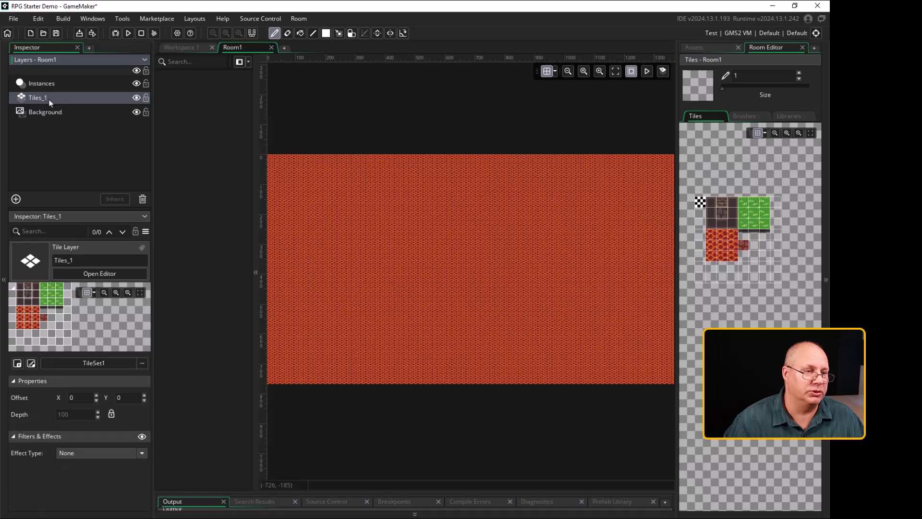
{"action": "right_click", "coordinate": [46, 103]}
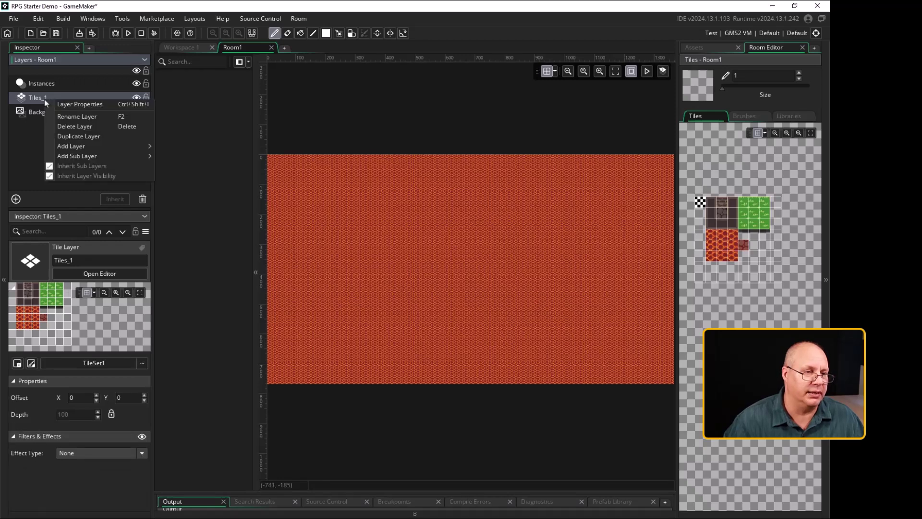
{"action": "left_click", "coordinate": [69, 117]}
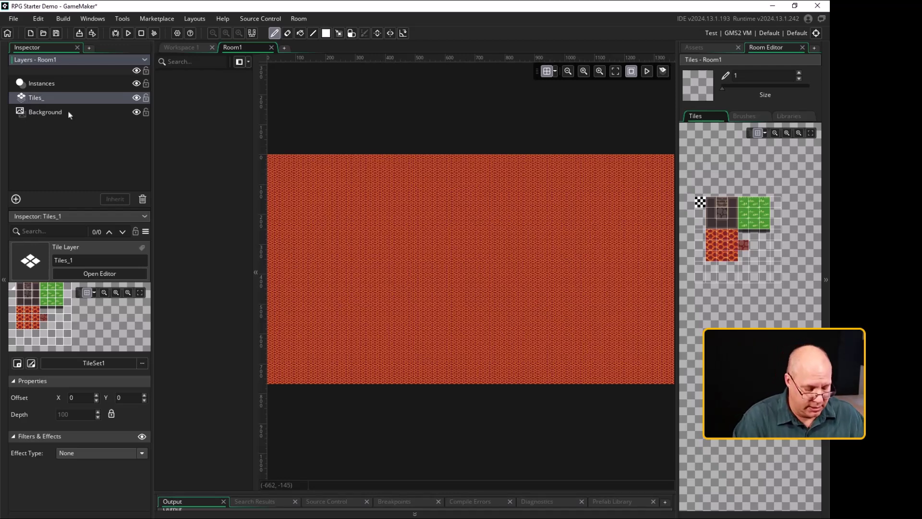
{"action": "type", "text": "Background"}
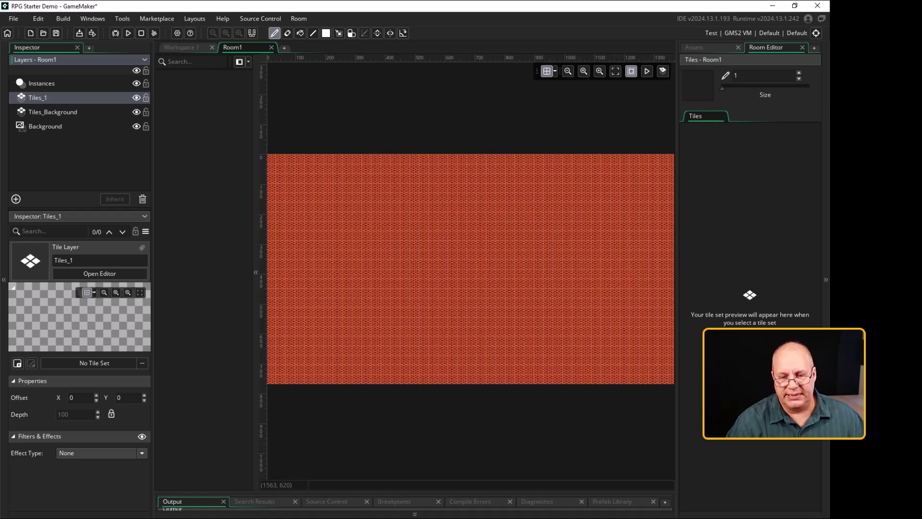
Assign TileSet1 to the room's second tile layer and rename that layer Tiles_Col
{"action": "left_click", "coordinate": [733, 338]}
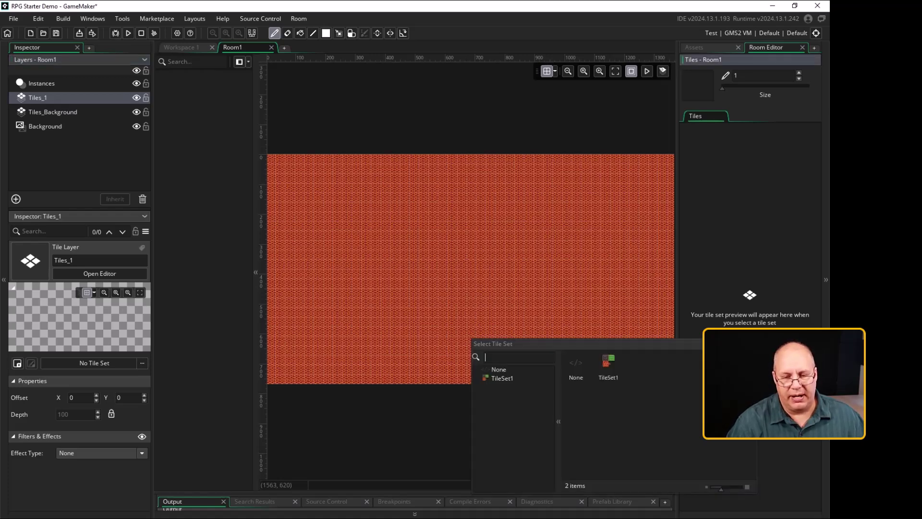
{"action": "double_click", "coordinate": [618, 361]}
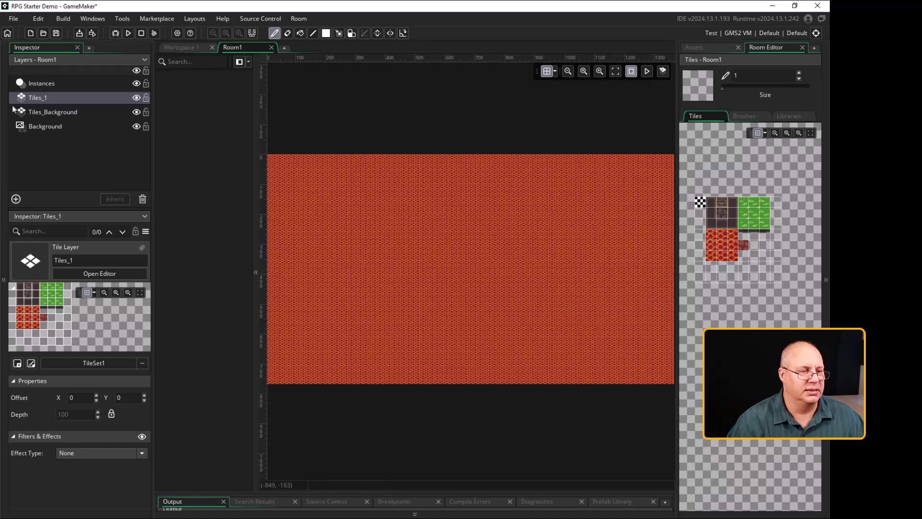
{"action": "left_click", "coordinate": [51, 101]}
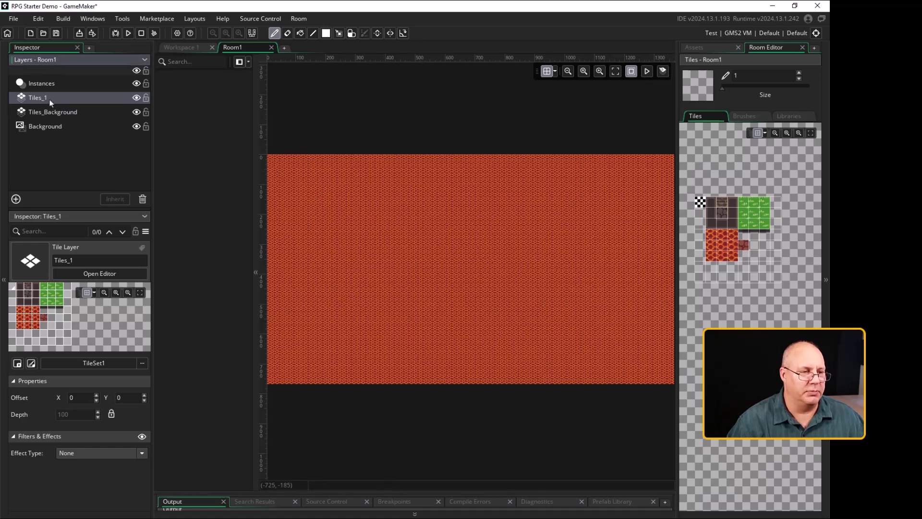
{"action": "left_click", "coordinate": [49, 100]}
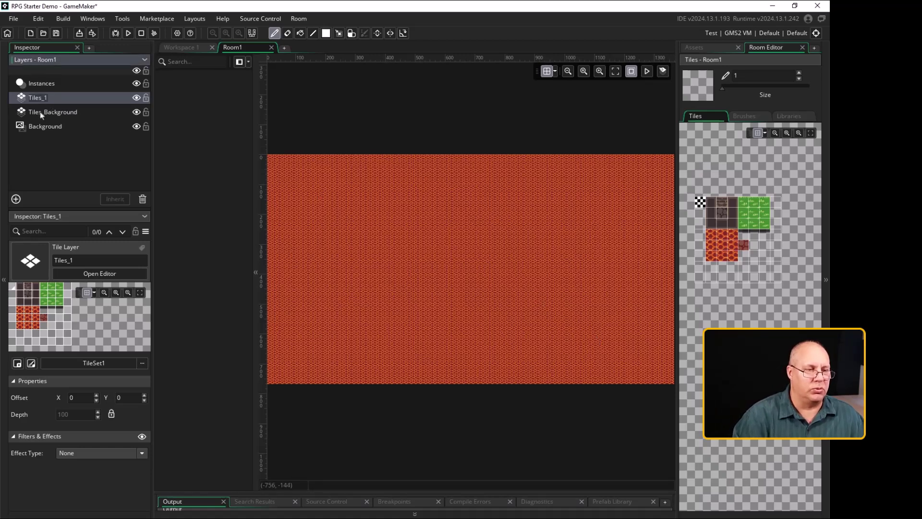
{"action": "key", "text": "BackSpace"}
{"action": "key", "text": "BackSpace"}
{"action": "key", "text": "BackSpace"}
{"action": "key", "text": "BackSpace"}
{"action": "key", "text": "BackSpace"}
{"action": "key", "text": "BackSpace"}
{"action": "key", "text": "BackSpace"}
{"action": "type", "text": "T"}
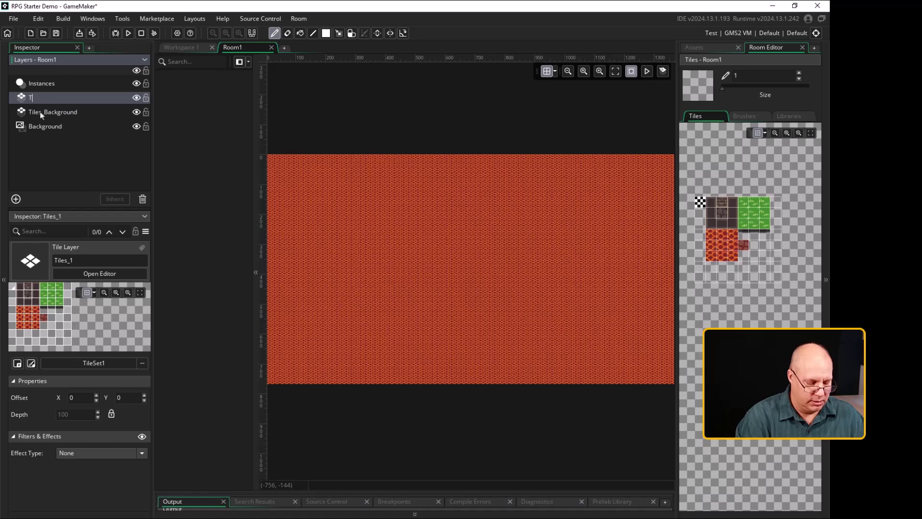
{"action": "type", "text": "iles_Col"}
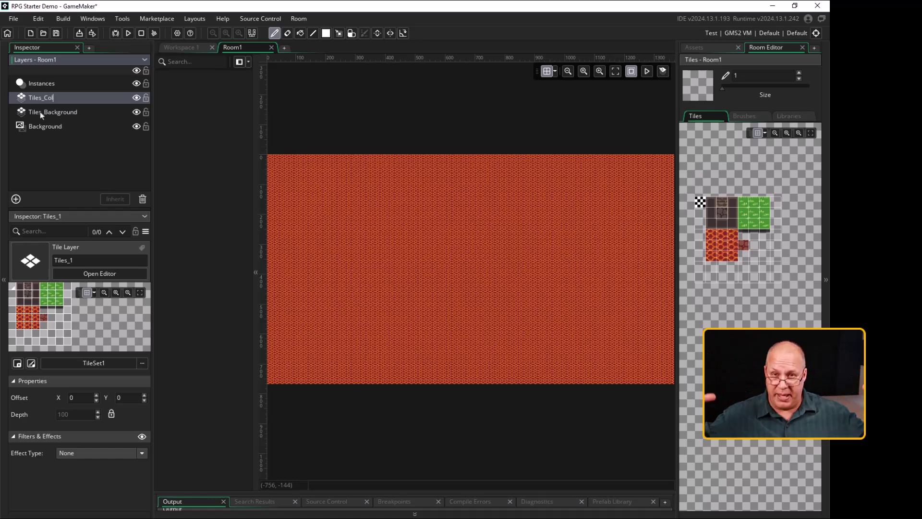
{"action": "key", "text": "Return"}
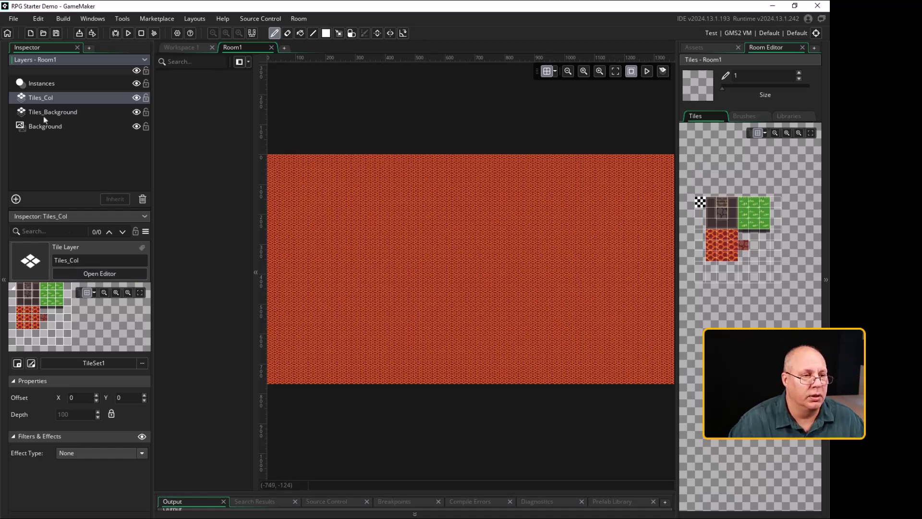
Make Tiles_Background the active layer and choose the centre grass tile as the brush
{"action": "left_click", "coordinate": [46, 117]}
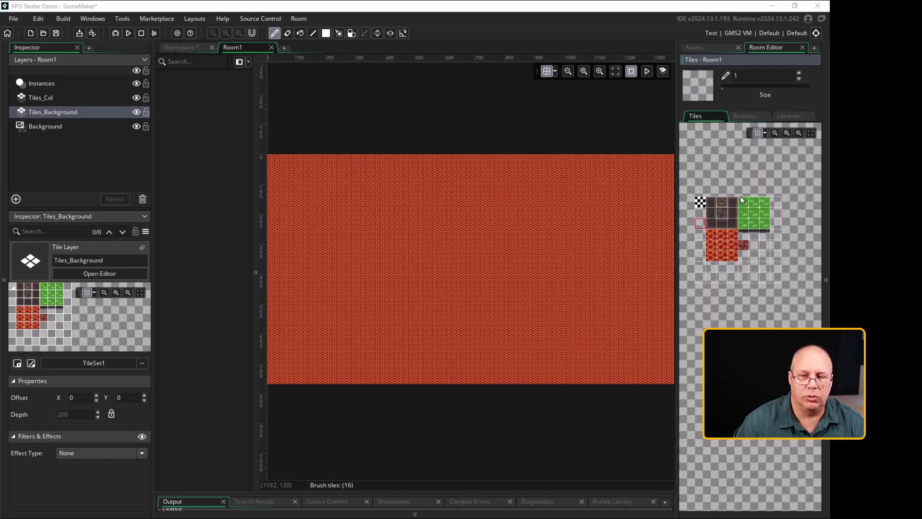
{"action": "left_click", "coordinate": [754, 215]}
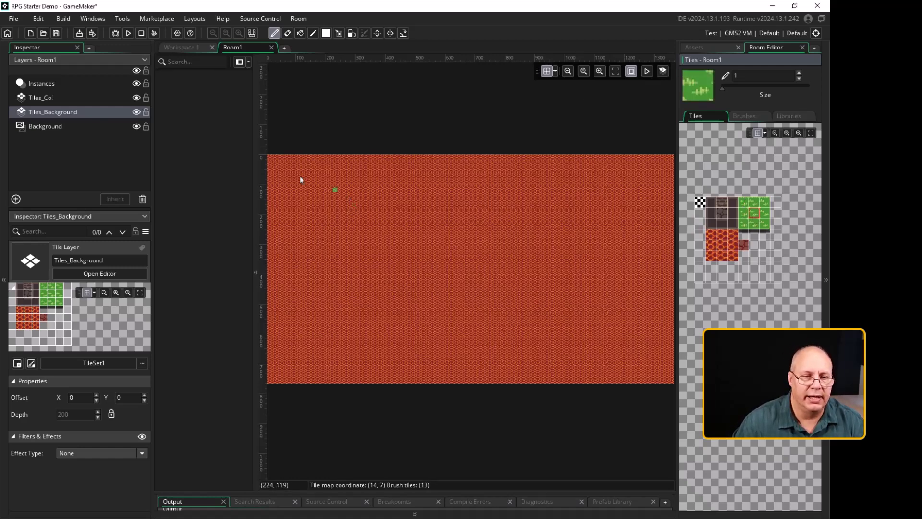
{"action": "mouse_move", "coordinate": [280, 163]}
{"action": "left_mouse_down"}
{"action": "mouse_move", "coordinate": [275, 197]}
{"action": "mouse_move", "coordinate": [302, 229]}
{"action": "mouse_move", "coordinate": [307, 192]}
{"action": "mouse_move", "coordinate": [305, 219]}
{"action": "left_mouse_up"}
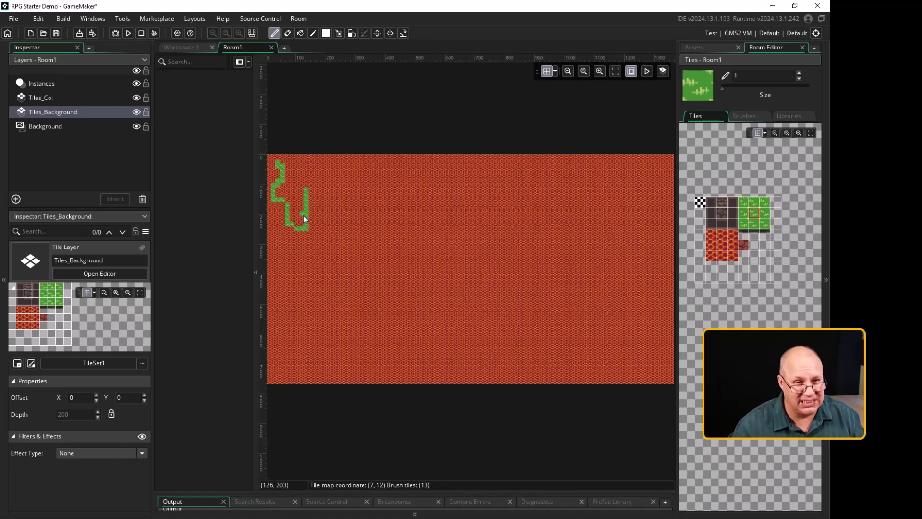
{"action": "key", "text": "ctrl+z"}
{"action": "key", "text": "ctrl+z"}
{"action": "key", "text": "ctrl+z"}
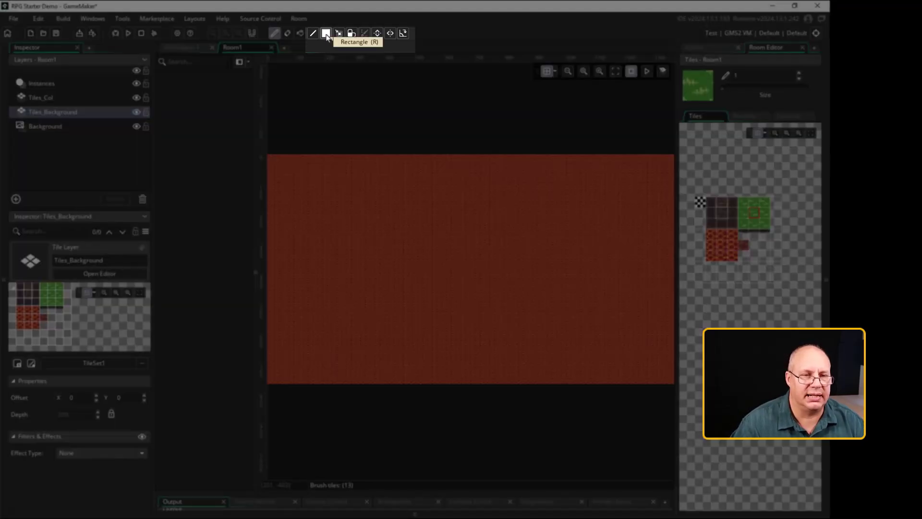
Fill a rectangle of grass about 17 by 27 tiles in the room's upper-left corner
{"action": "left_click", "coordinate": [326, 34]}
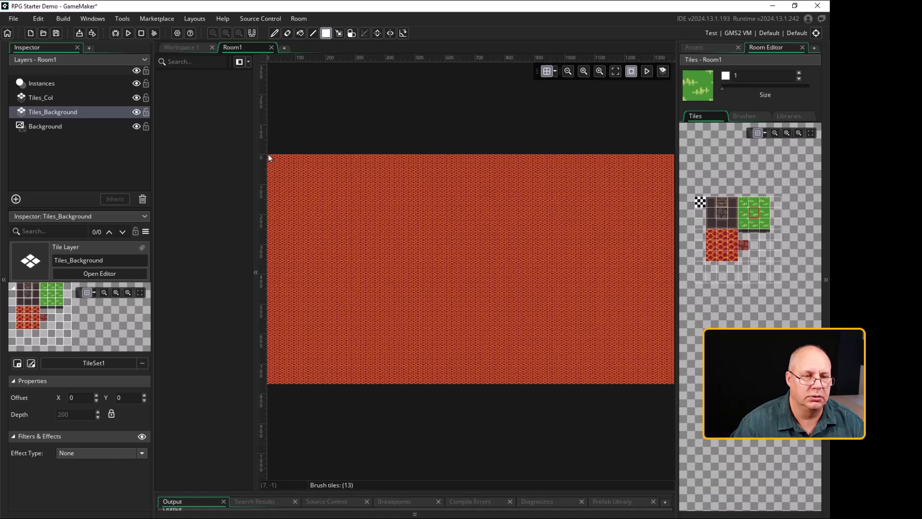
{"action": "left_click_drag", "start_coordinate": [268, 154], "coordinate": [344, 283]}
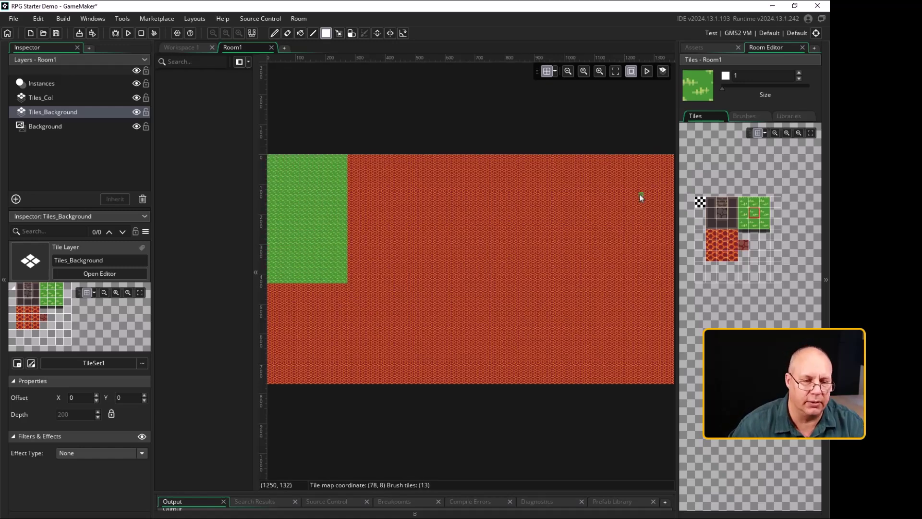
Using the centre stone tile, paint three rectangular stone rooms east of the grass and the corridors that join them
{"action": "left_click", "coordinate": [723, 215]}
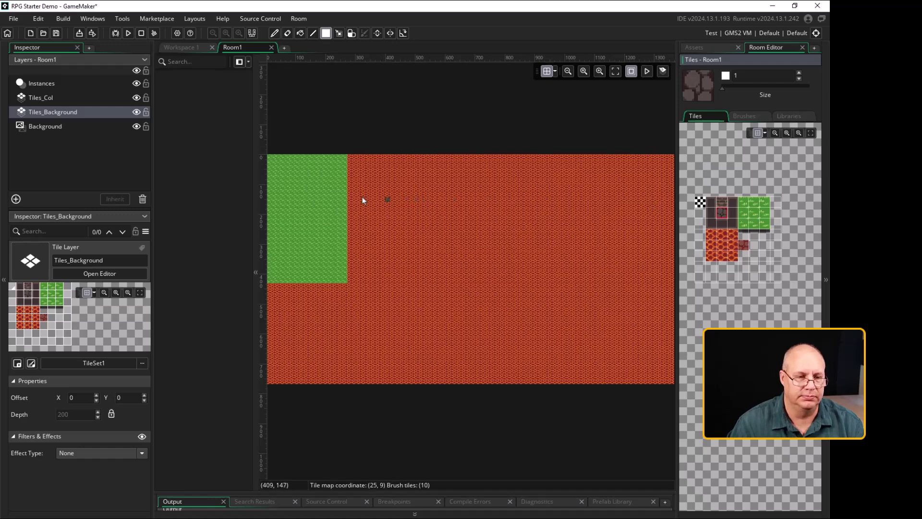
{"action": "left_click_drag", "start_coordinate": [348, 195], "coordinate": [461, 214]}
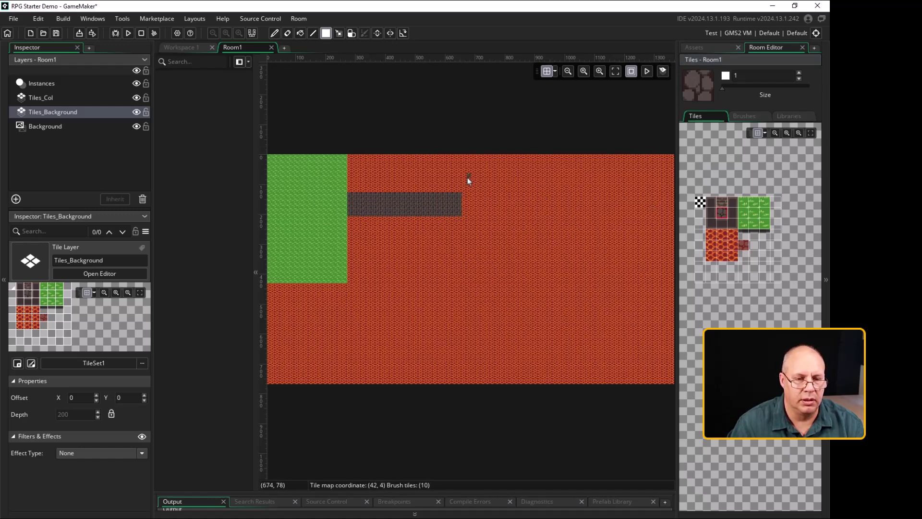
{"action": "mouse_move", "coordinate": [458, 173]}
{"action": "left_mouse_down"}
{"action": "mouse_move", "coordinate": [561, 246]}
{"action": "mouse_move", "coordinate": [517, 253]}
{"action": "mouse_move", "coordinate": [547, 318]}
{"action": "left_mouse_up"}
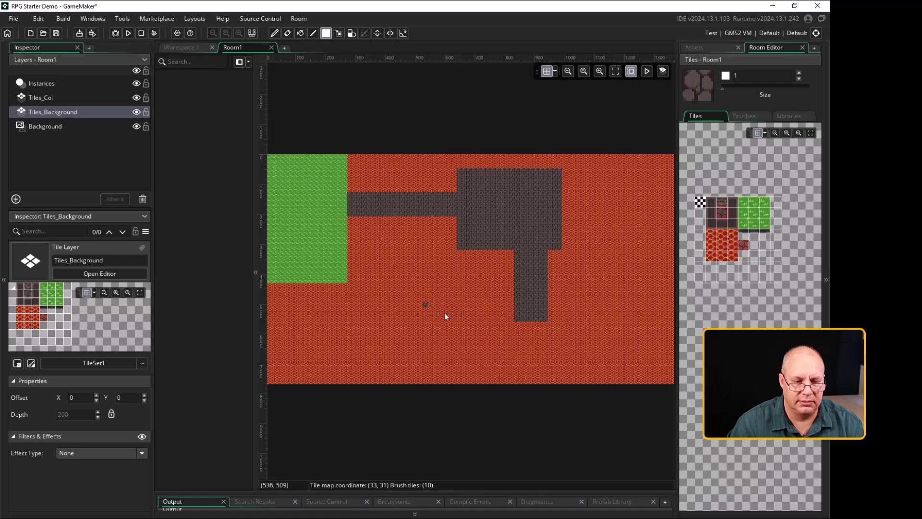
{"action": "mouse_move", "coordinate": [445, 317]}
{"action": "left_mouse_down"}
{"action": "mouse_move", "coordinate": [534, 328]}
{"action": "mouse_move", "coordinate": [531, 313]}
{"action": "left_mouse_up"}
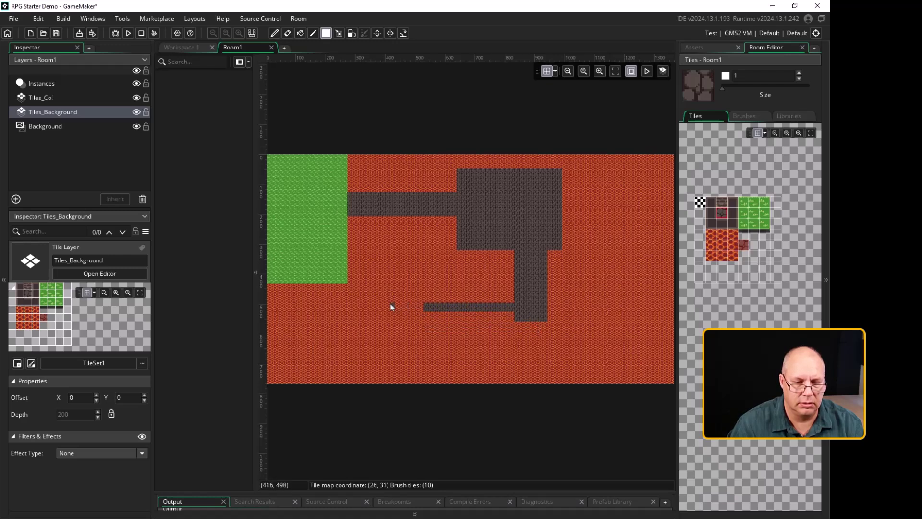
{"action": "mouse_move", "coordinate": [391, 305]}
{"action": "left_mouse_down"}
{"action": "mouse_move", "coordinate": [456, 350]}
{"action": "mouse_move", "coordinate": [471, 372]}
{"action": "left_mouse_up"}
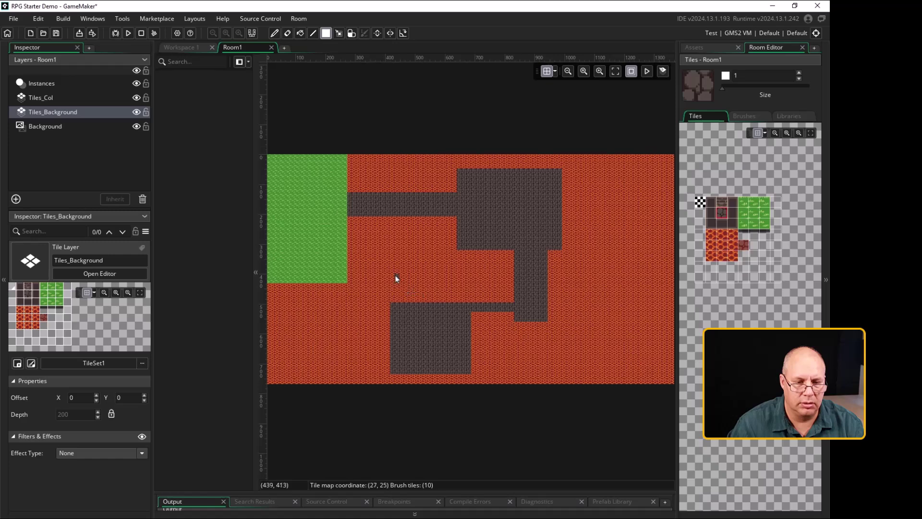
{"action": "left_click_drag", "start_coordinate": [407, 216], "coordinate": [416, 306]}
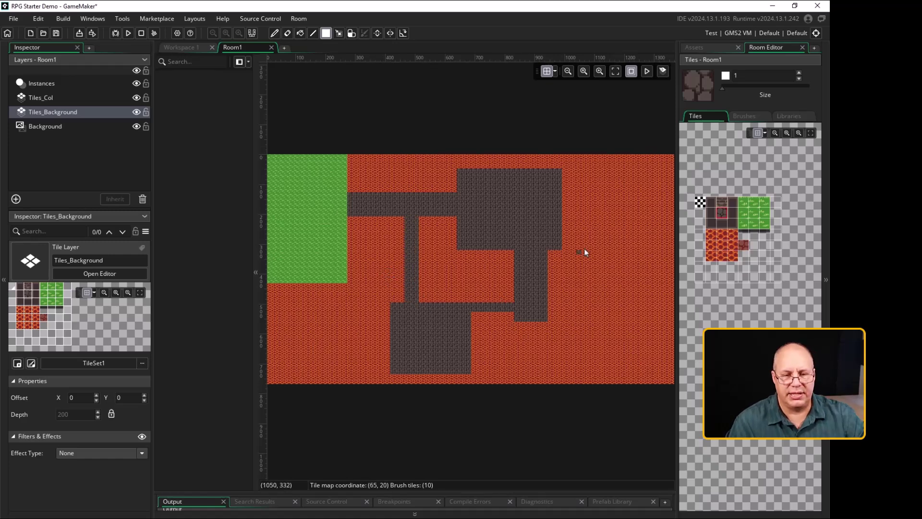
{"action": "mouse_move", "coordinate": [541, 285]}
{"action": "left_mouse_down"}
{"action": "mouse_move", "coordinate": [608, 283]}
{"action": "mouse_move", "coordinate": [663, 311]}
{"action": "left_mouse_up"}
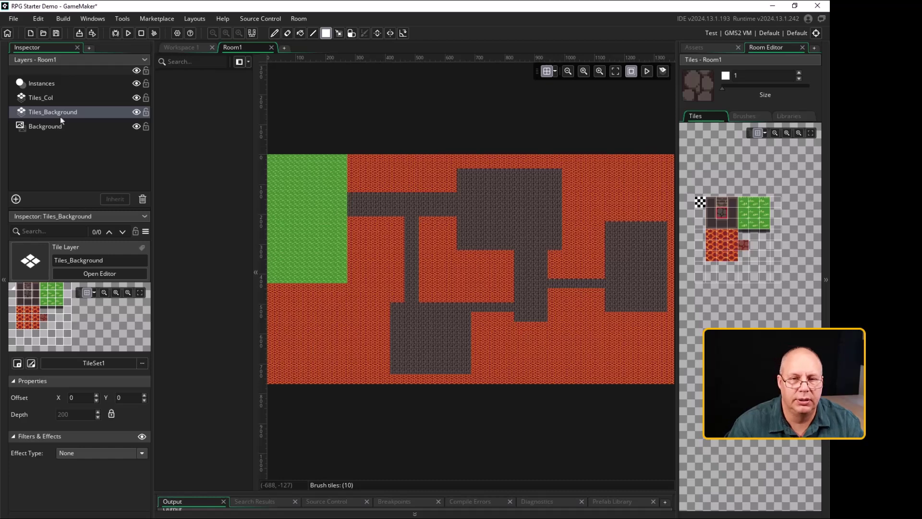
Play the room's layer animation to preview the moving lava behind the tiles, and stop it
{"action": "left_click", "coordinate": [647, 71]}
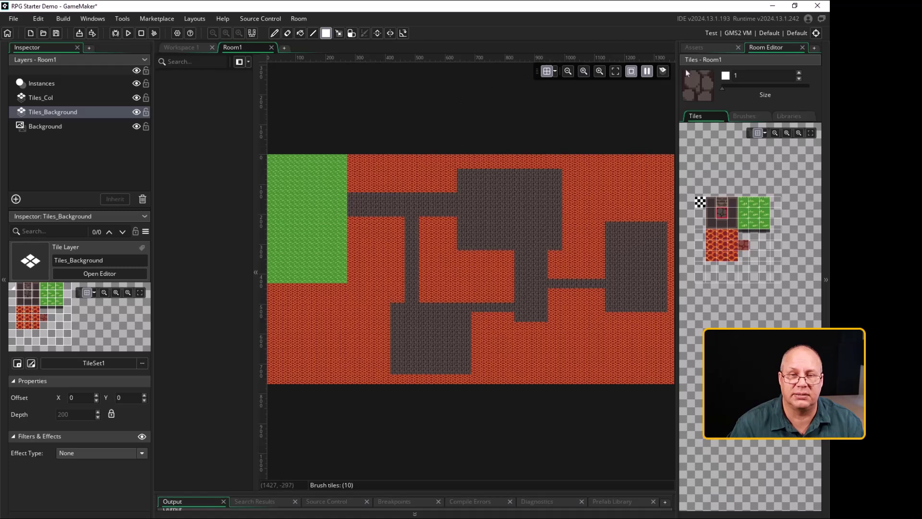
{"action": "left_click", "coordinate": [647, 71]}
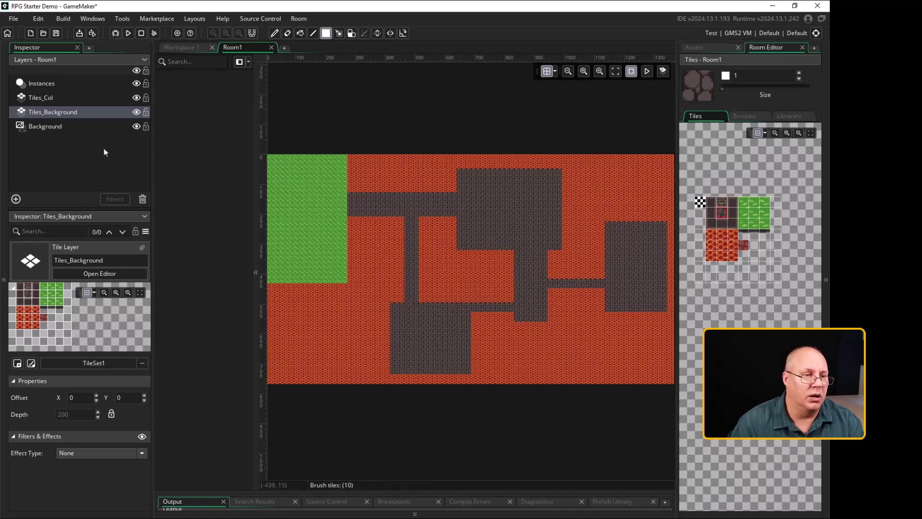
On Tiles_Col, draw brick wall lines along the grass's upper east edge, the first corridor's north edge and the upper stone room's outer sides
{"action": "left_click", "coordinate": [48, 99]}
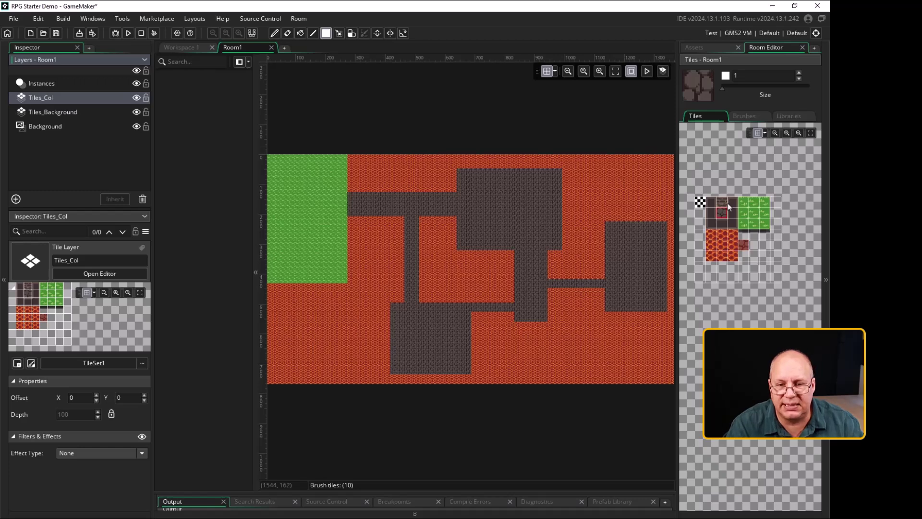
{"action": "left_click", "coordinate": [798, 133]}
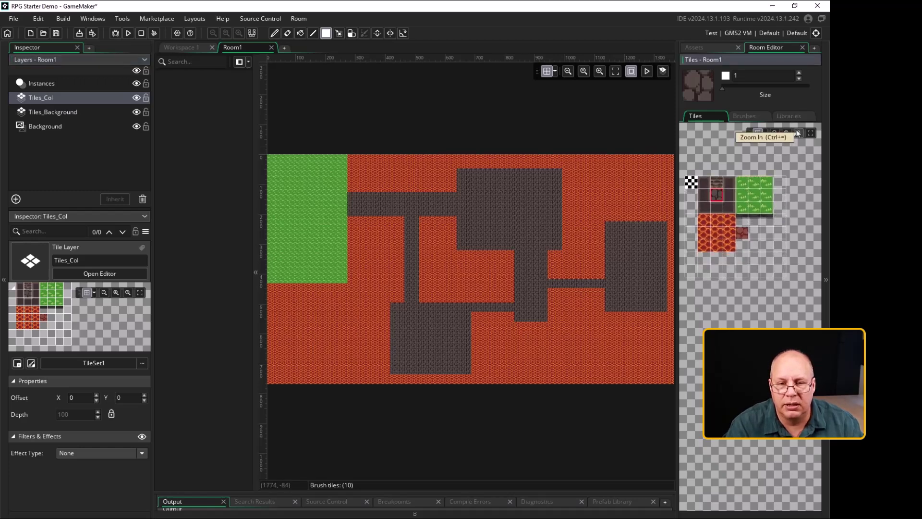
{"action": "left_click", "coordinate": [798, 133]}
{"action": "left_click", "coordinate": [798, 133]}
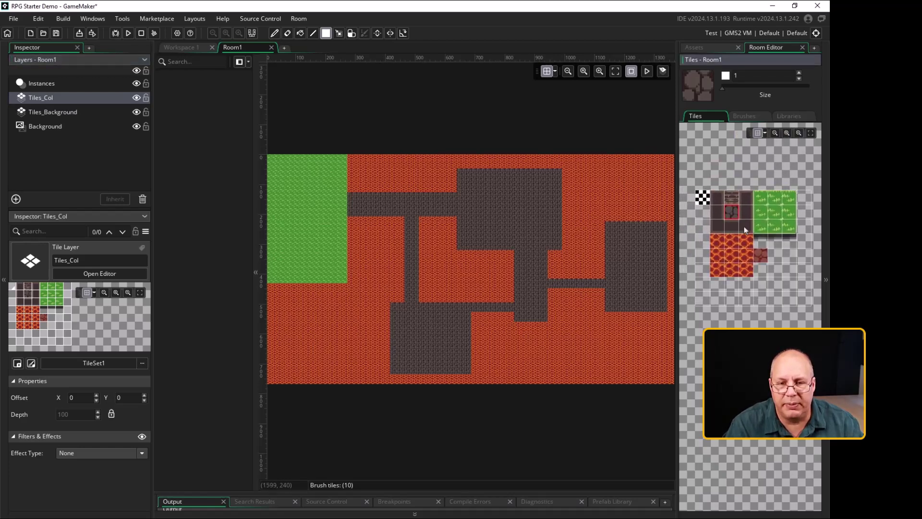
{"action": "left_click", "coordinate": [733, 197]}
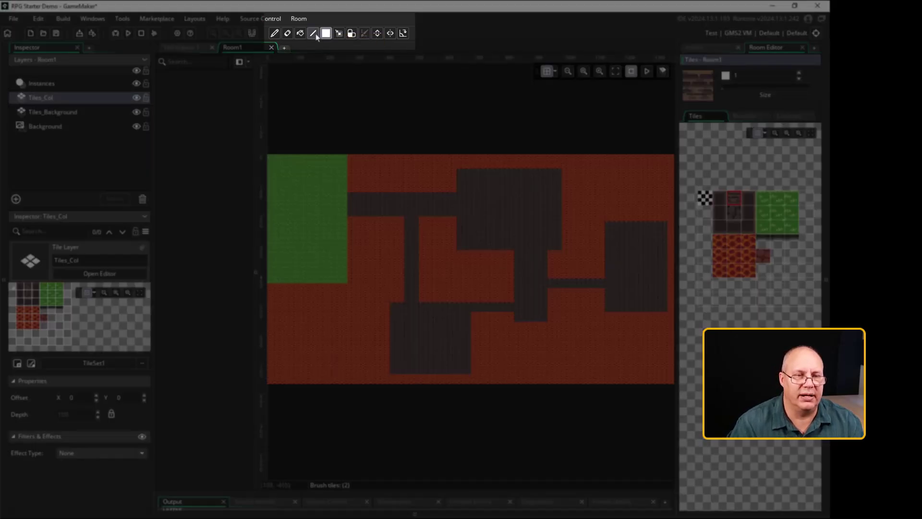
{"action": "left_click", "coordinate": [313, 33]}
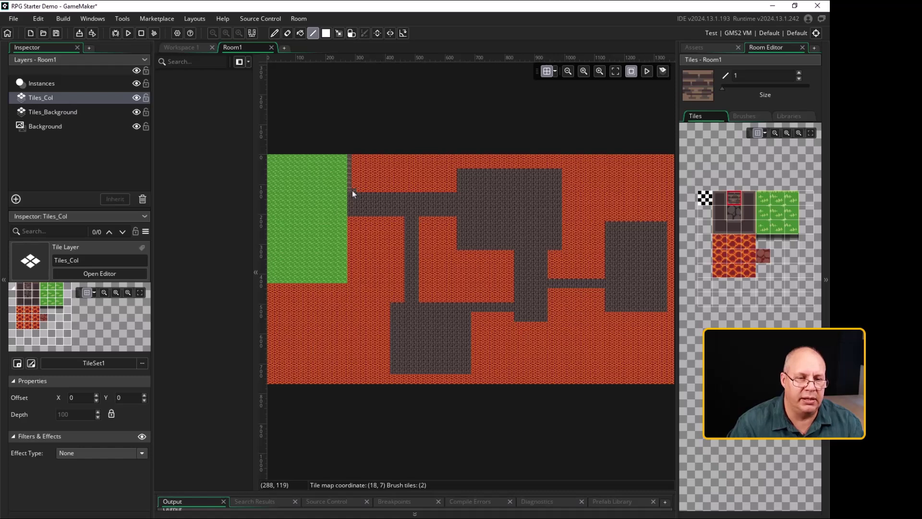
{"action": "mouse_move", "coordinate": [353, 191]}
{"action": "left_mouse_down"}
{"action": "mouse_move", "coordinate": [449, 195]}
{"action": "mouse_move", "coordinate": [456, 170]}
{"action": "mouse_move", "coordinate": [561, 167]}
{"action": "mouse_move", "coordinate": [564, 217]}
{"action": "left_mouse_up"}
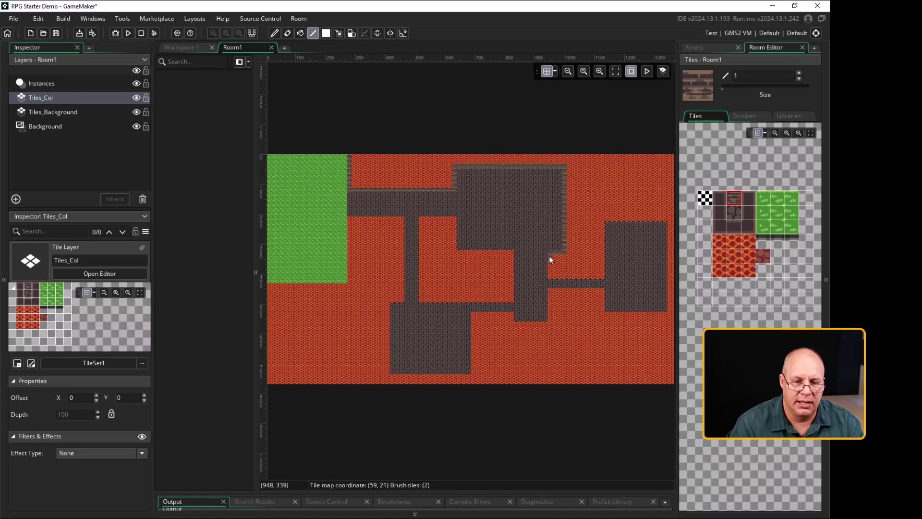
Continue the brick walls around the east room, the outer edges of the lower room and corridors, and the grass's remaining east and south edges
{"action": "mouse_move", "coordinate": [549, 255]}
{"action": "left_mouse_down"}
{"action": "mouse_move", "coordinate": [551, 280]}
{"action": "mouse_move", "coordinate": [601, 278]}
{"action": "mouse_move", "coordinate": [603, 220]}
{"action": "mouse_move", "coordinate": [669, 217]}
{"action": "mouse_move", "coordinate": [672, 317]}
{"action": "mouse_move", "coordinate": [606, 313]}
{"action": "mouse_move", "coordinate": [602, 291]}
{"action": "mouse_move", "coordinate": [554, 291]}
{"action": "left_mouse_up"}
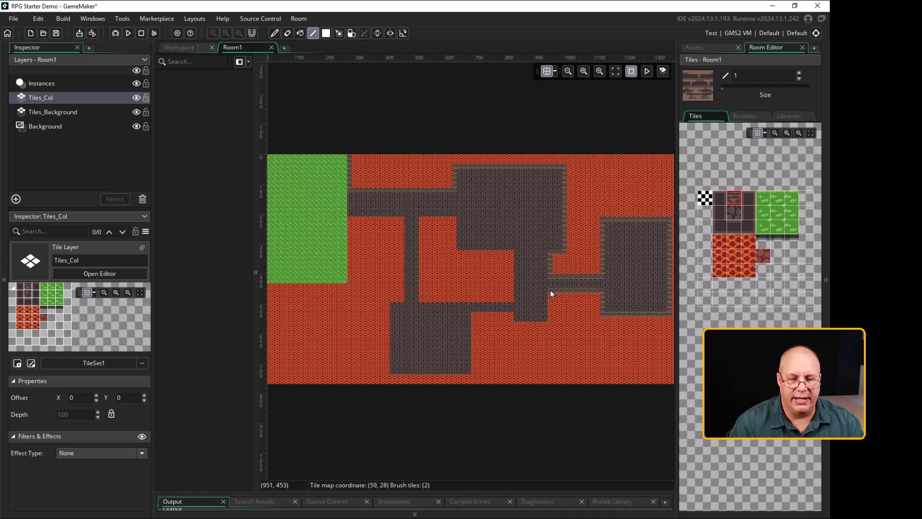
{"action": "left_click_drag", "start_coordinate": [551, 293], "coordinate": [551, 324]}
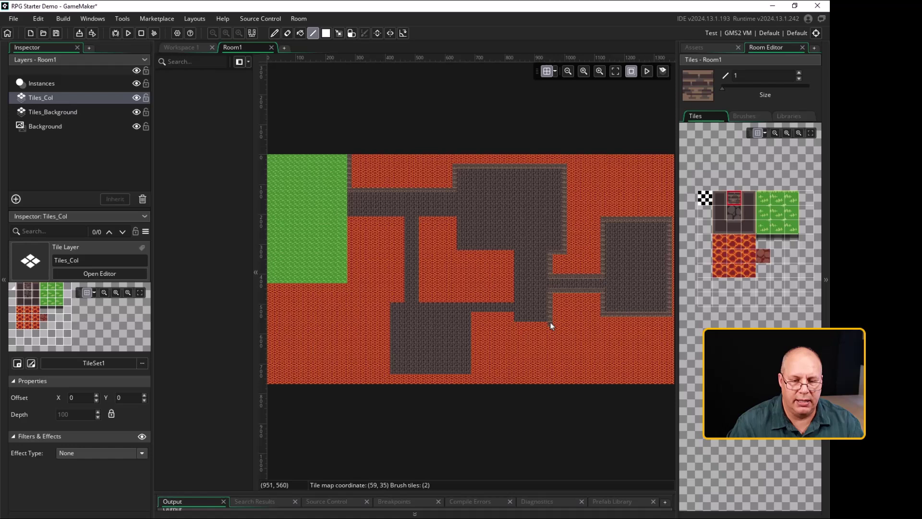
{"action": "mouse_move", "coordinate": [549, 325]}
{"action": "left_mouse_down"}
{"action": "mouse_move", "coordinate": [477, 313]}
{"action": "mouse_move", "coordinate": [471, 373]}
{"action": "mouse_move", "coordinate": [390, 377]}
{"action": "mouse_move", "coordinate": [389, 301]}
{"action": "mouse_move", "coordinate": [406, 229]}
{"action": "mouse_move", "coordinate": [402, 219]}
{"action": "mouse_move", "coordinate": [349, 217]}
{"action": "left_mouse_up"}
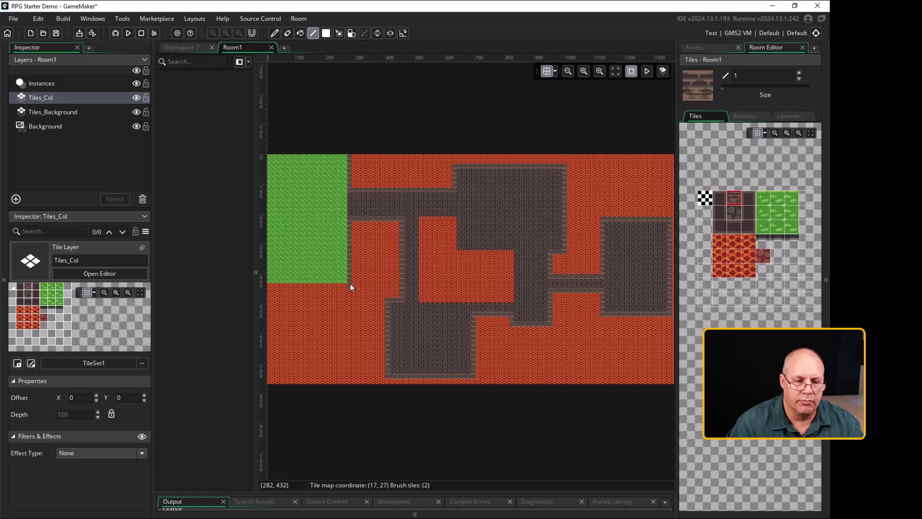
{"action": "left_click_drag", "start_coordinate": [350, 284], "coordinate": [269, 285]}
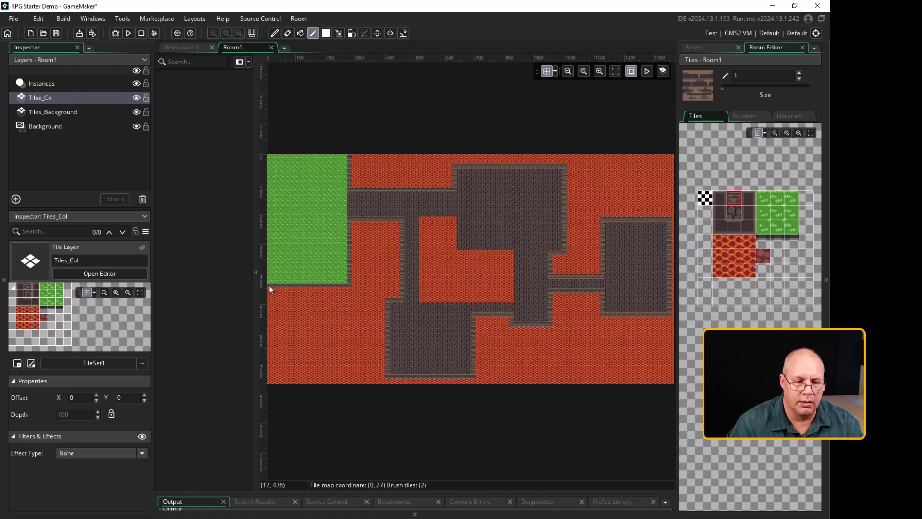